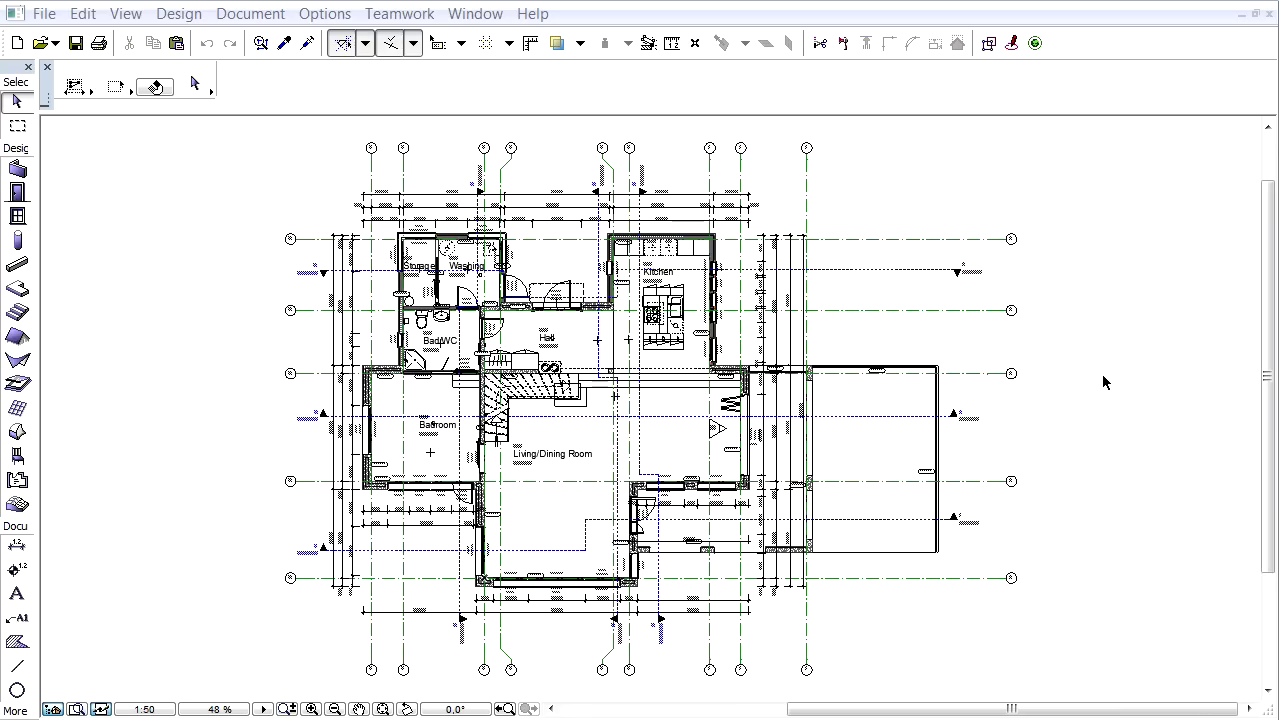
- Switch to the 3D window and orbit the villa to view it from above
key("F3")
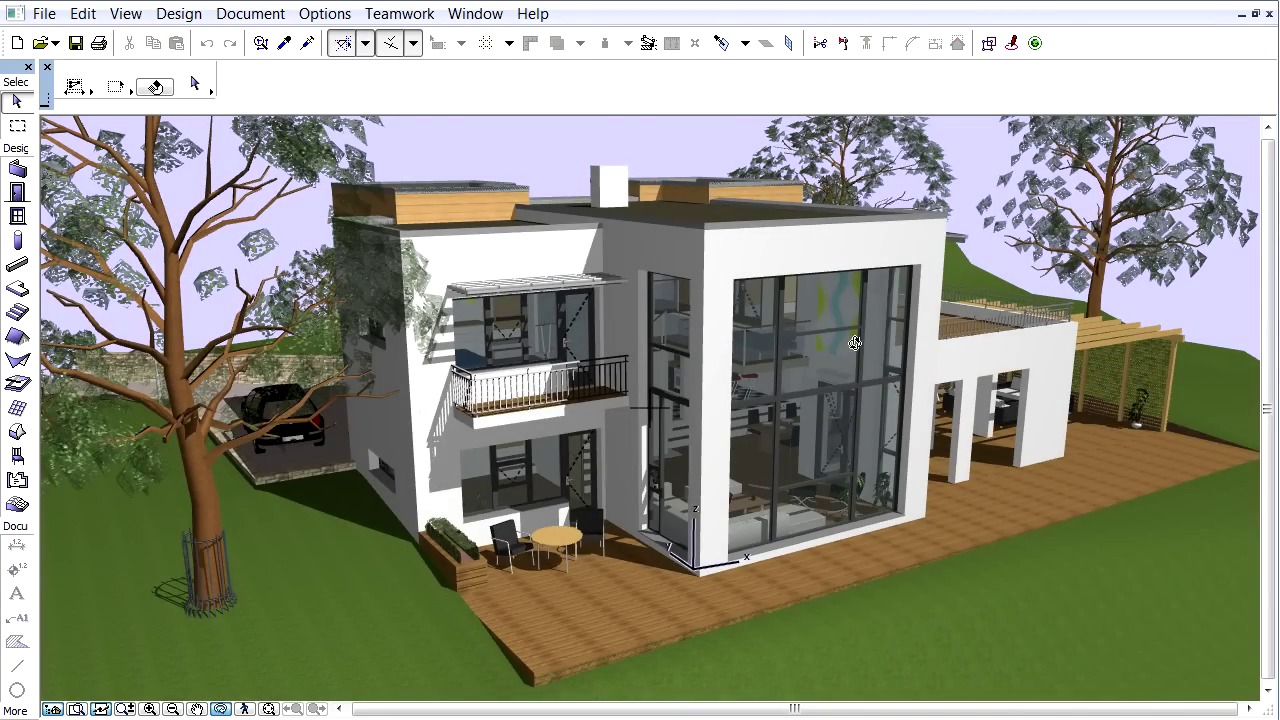
mouse_move(851, 343)
left_mouse_down()
mouse_move(927, 368)
mouse_move(768, 344)
mouse_move(872, 340)
left_mouse_up()
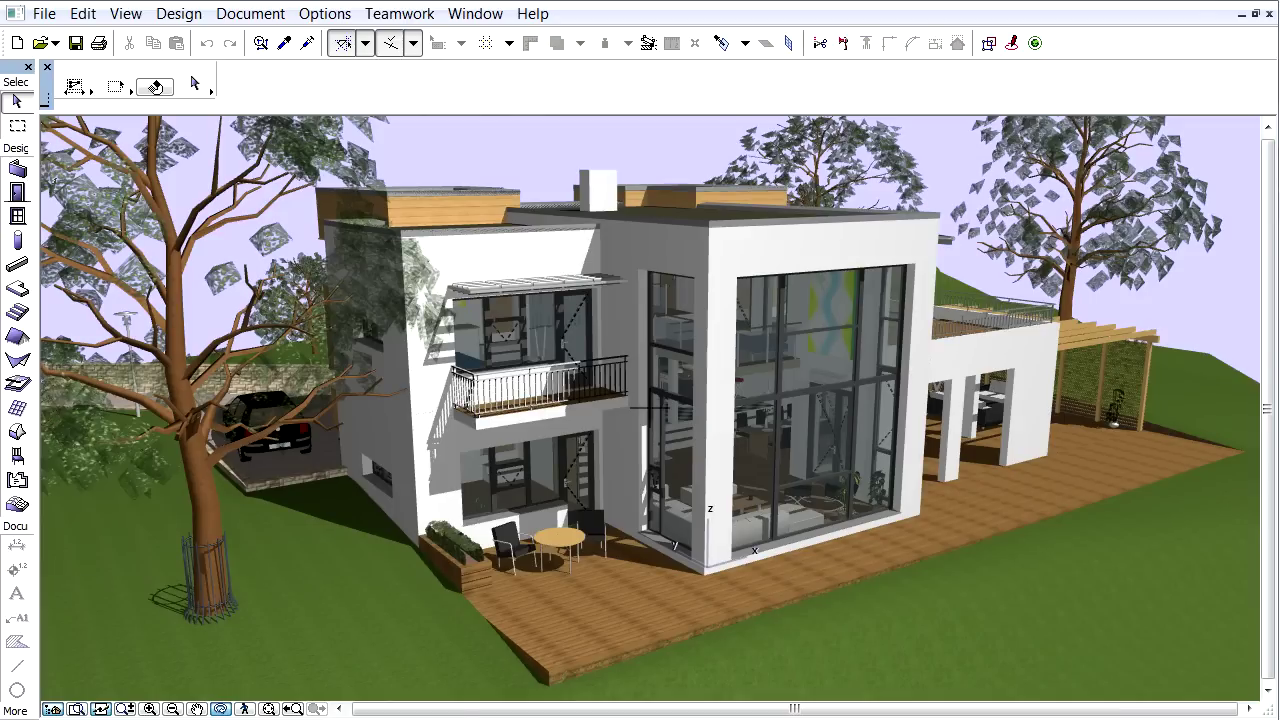
- Orbit the cutaway 3D model to show its left side, then a lower angle
scroll(650, 400, "down", 2)
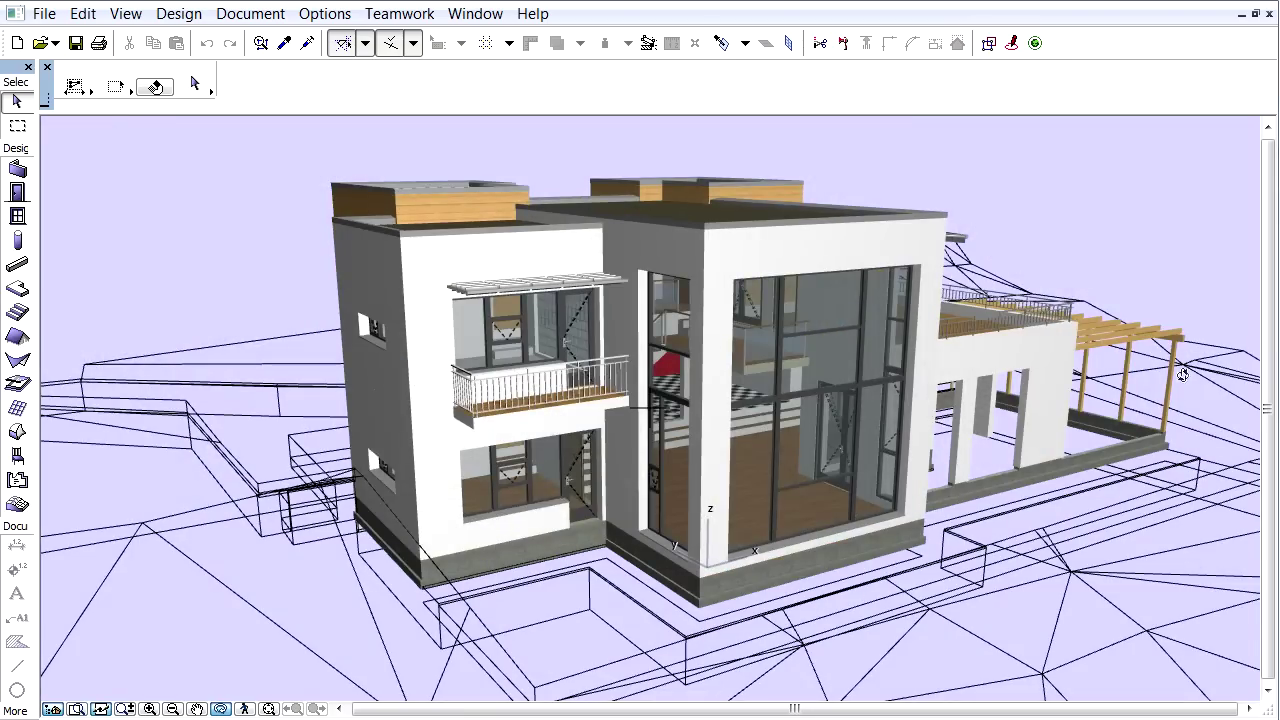
scroll(909, 383, "up", 3)
left_click_drag(909, 383, 720, 475)
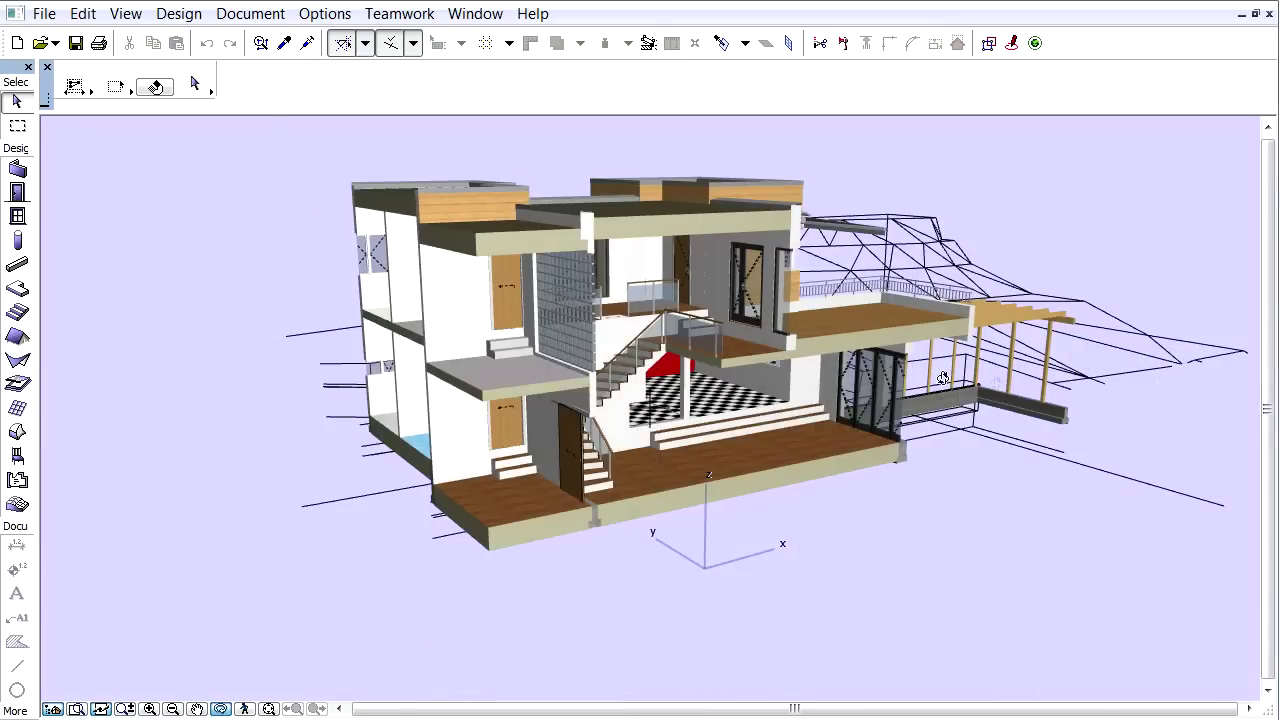
left_click_drag(943, 378, 1194, 385)
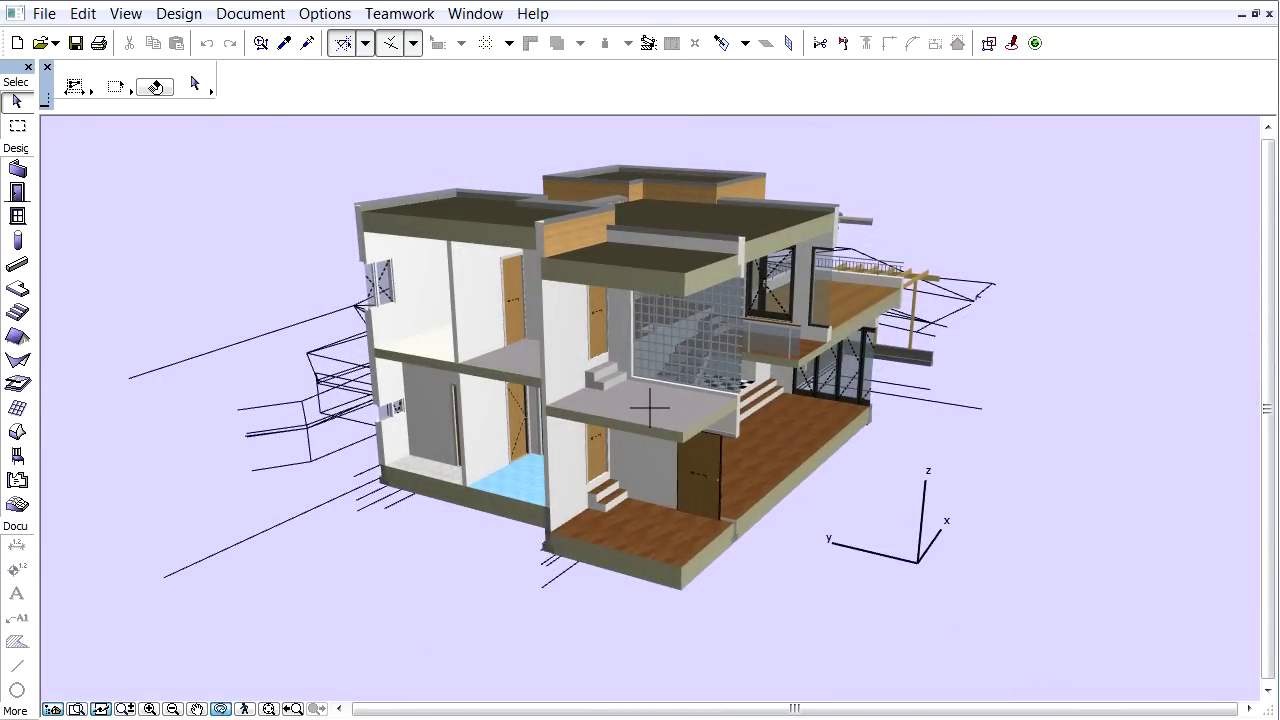
- Back on the floor plan, select the Living/Dining Room zone, then the Kitchen zone
key("F2")
left_click(603, 370)
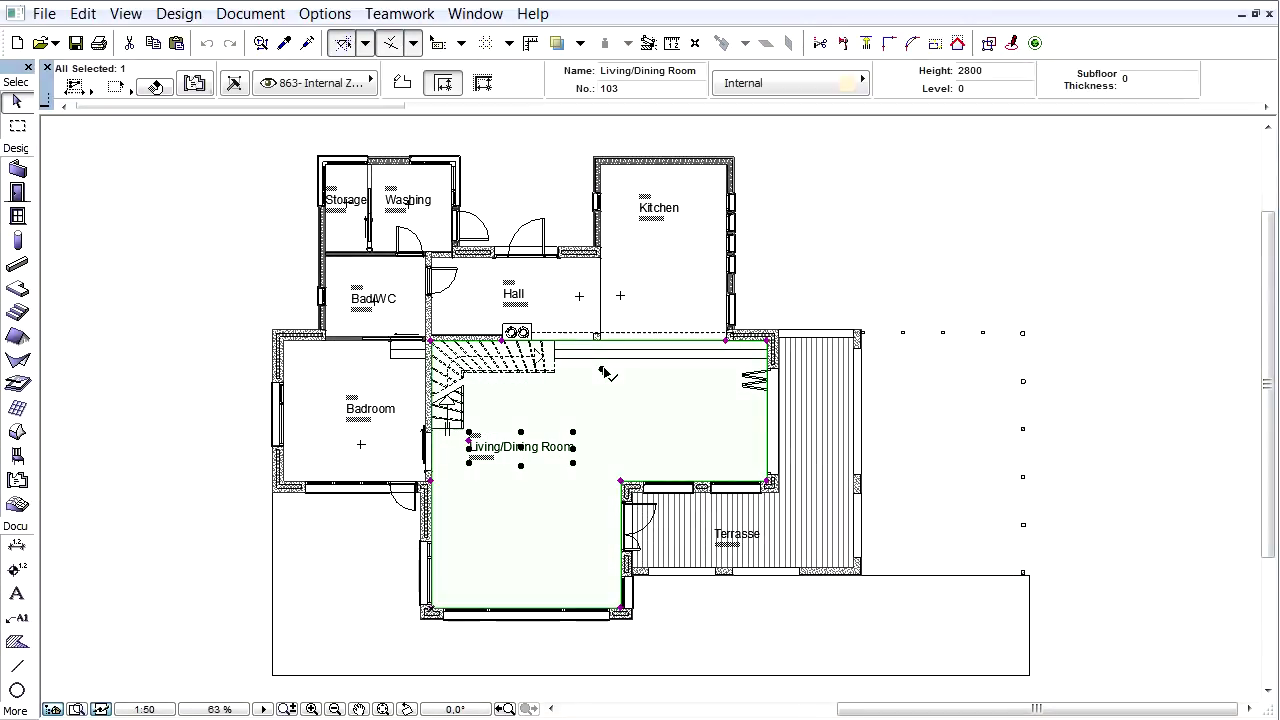
left_click(622, 300)
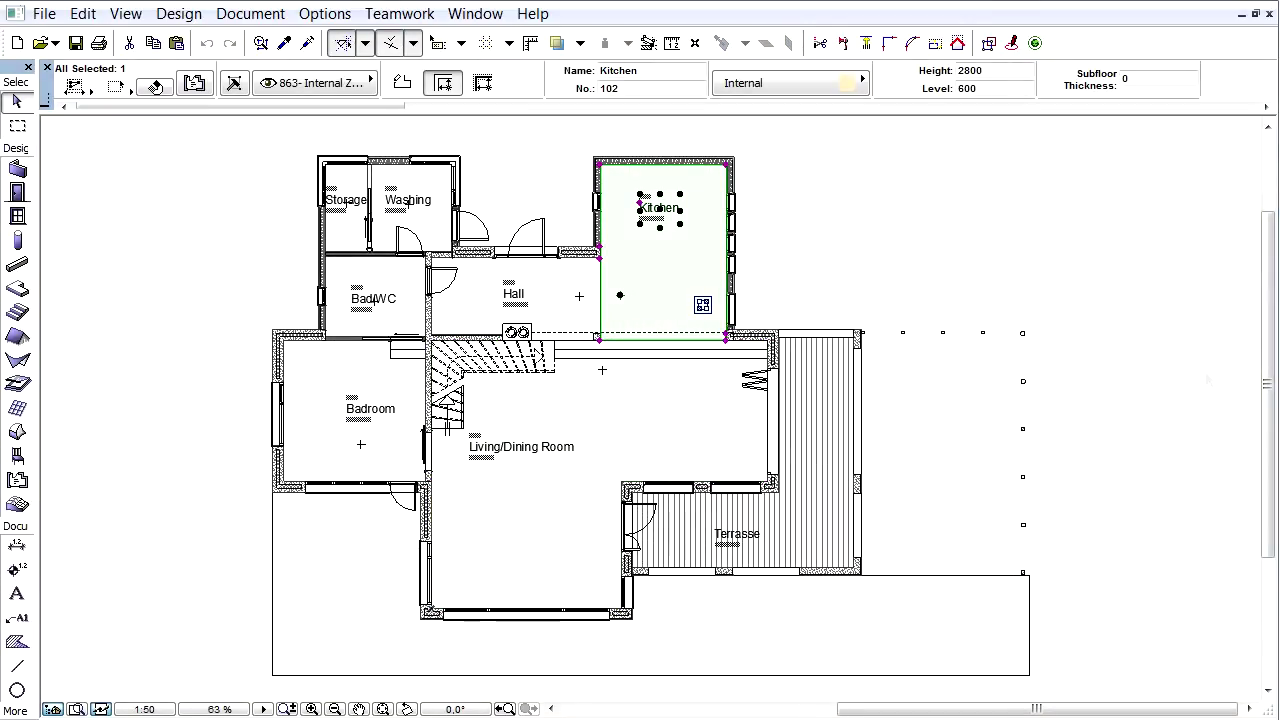
- Orbit the 3D model to its side elevation, then return to the floor plan
key("F3")
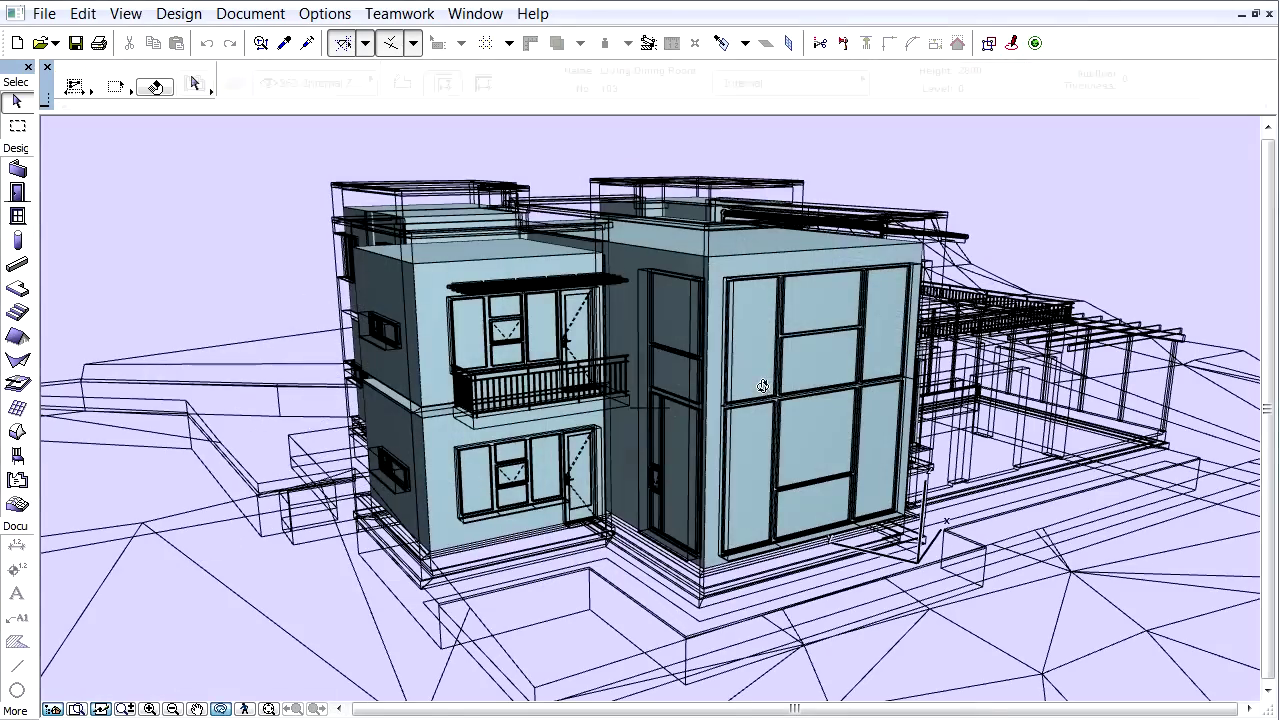
left_click_drag(531, 365, 1035, 443)
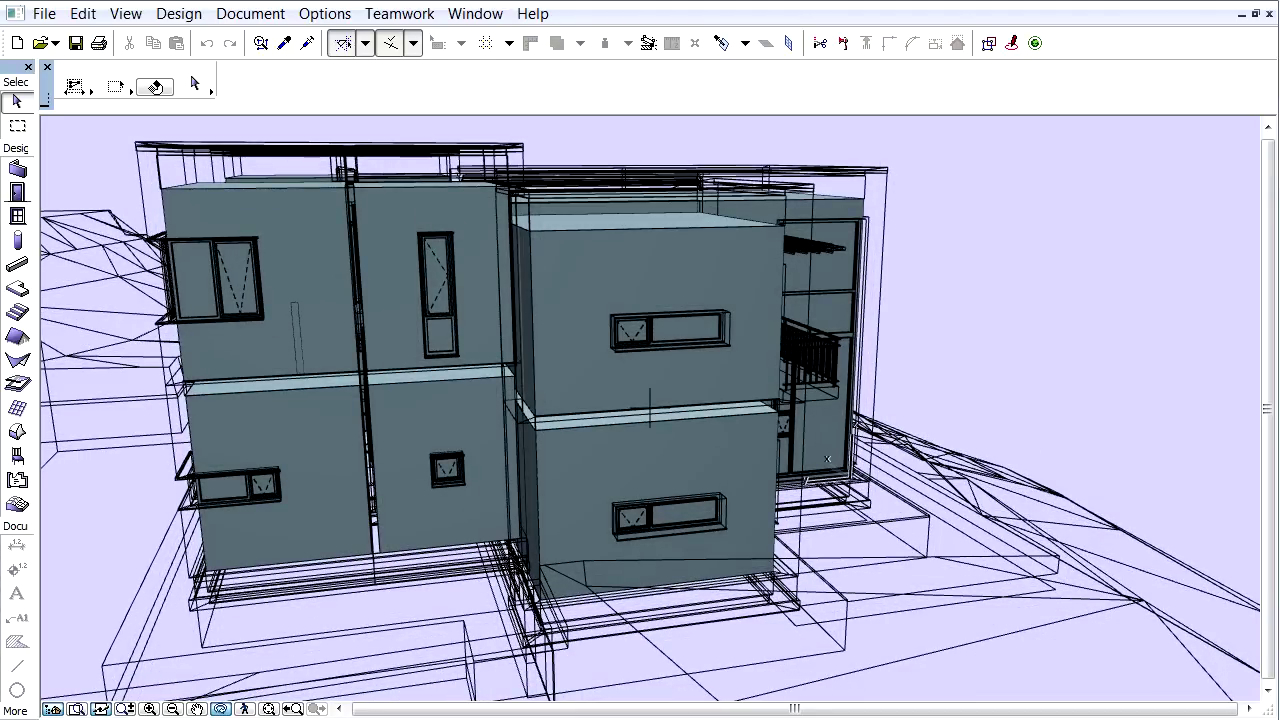
key("F2")
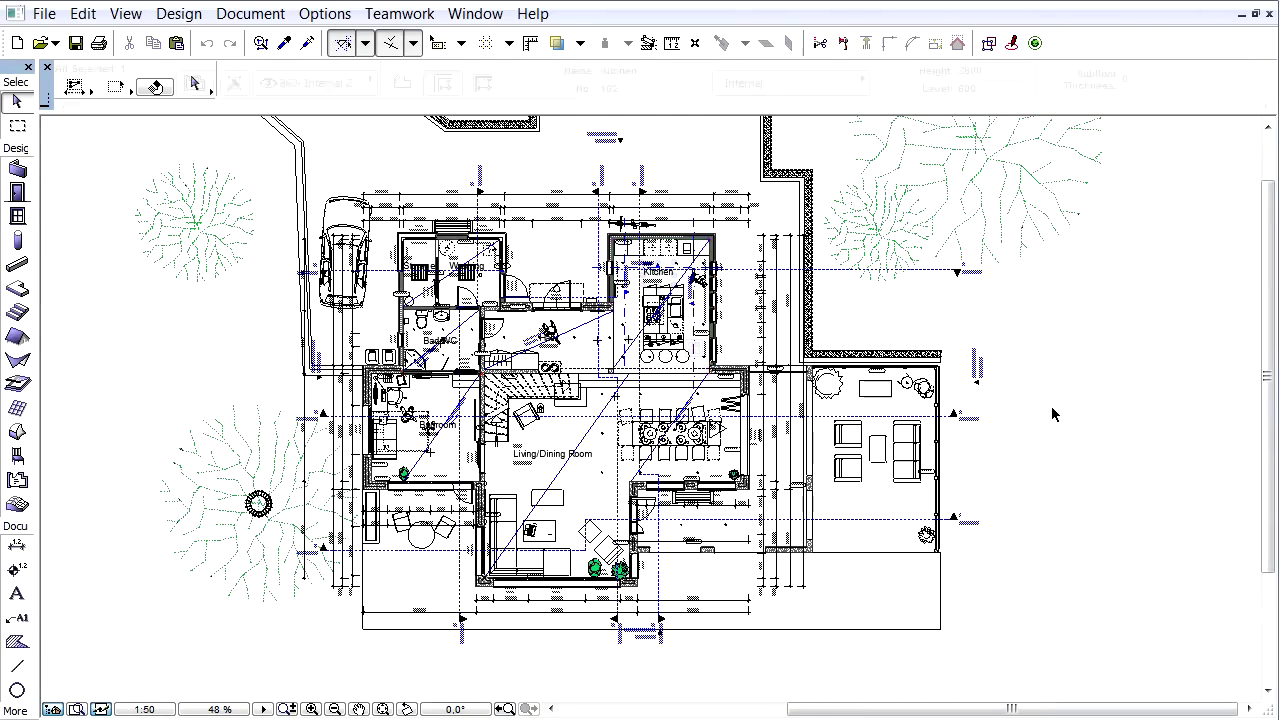
- Zoom into the floor plan and open Layer Settings with Ctrl+L
scroll(542, 425, "up", 4)
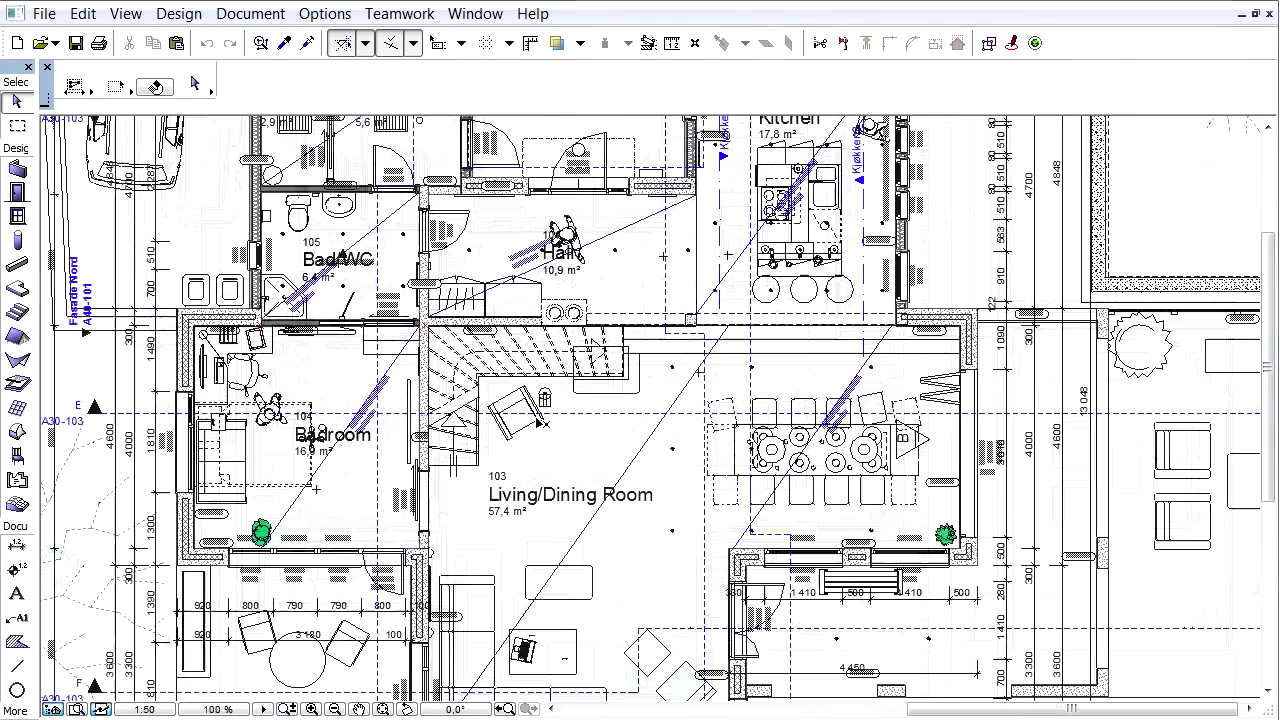
scroll(540, 421, "up", 1)
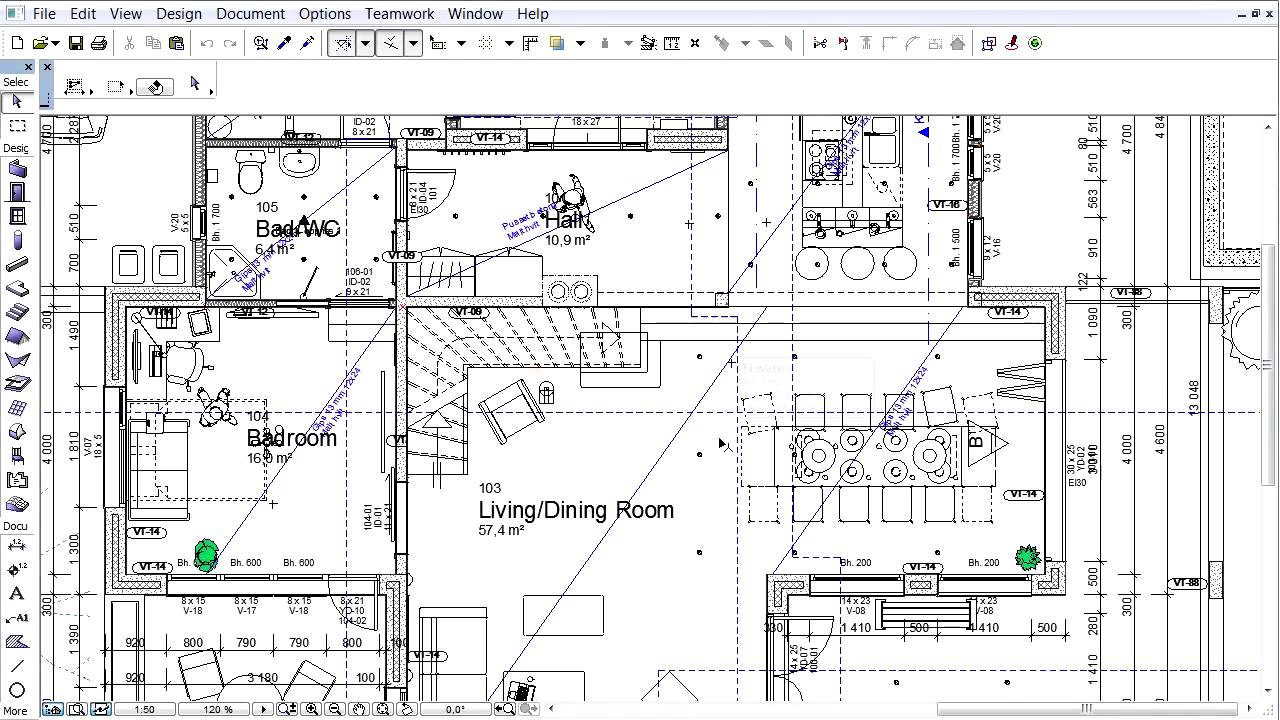
key("ctrl+l")
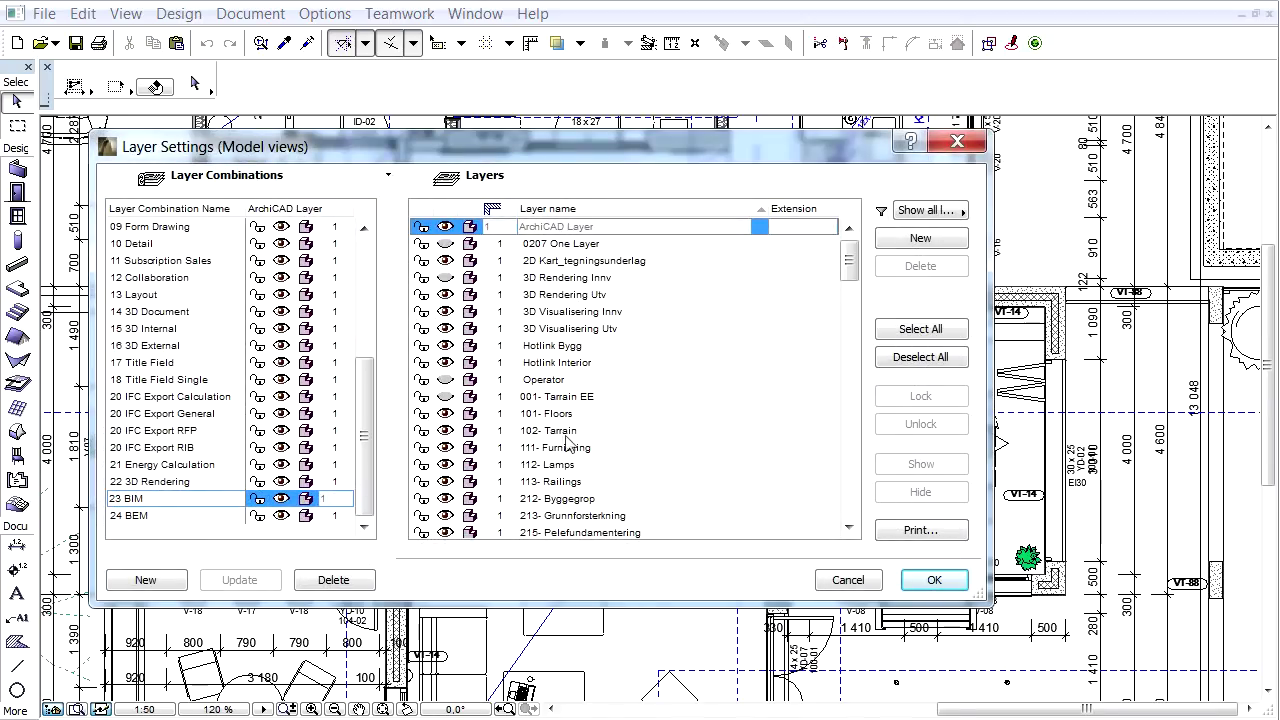
- Hide the 111- Furnishing and 112- Lamps layers and apply the 24 BEM combination
left_click(445, 448)
left_click(445, 465)
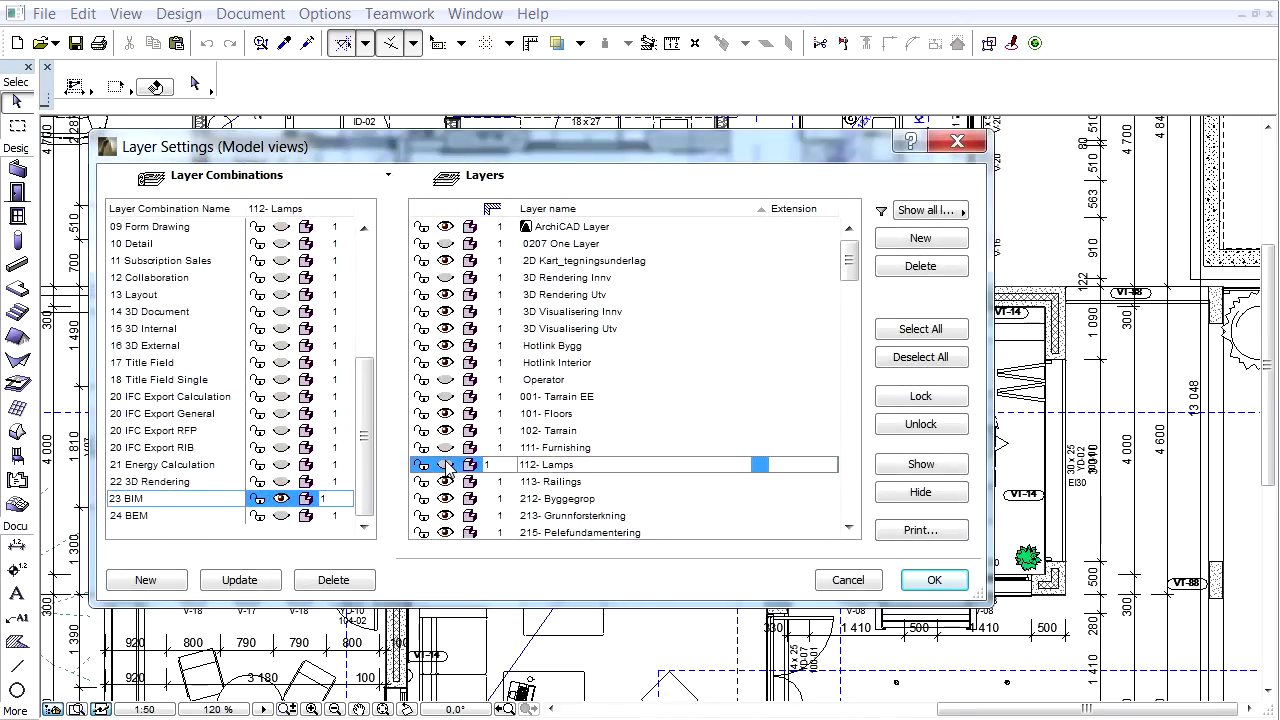
left_click(180, 515)
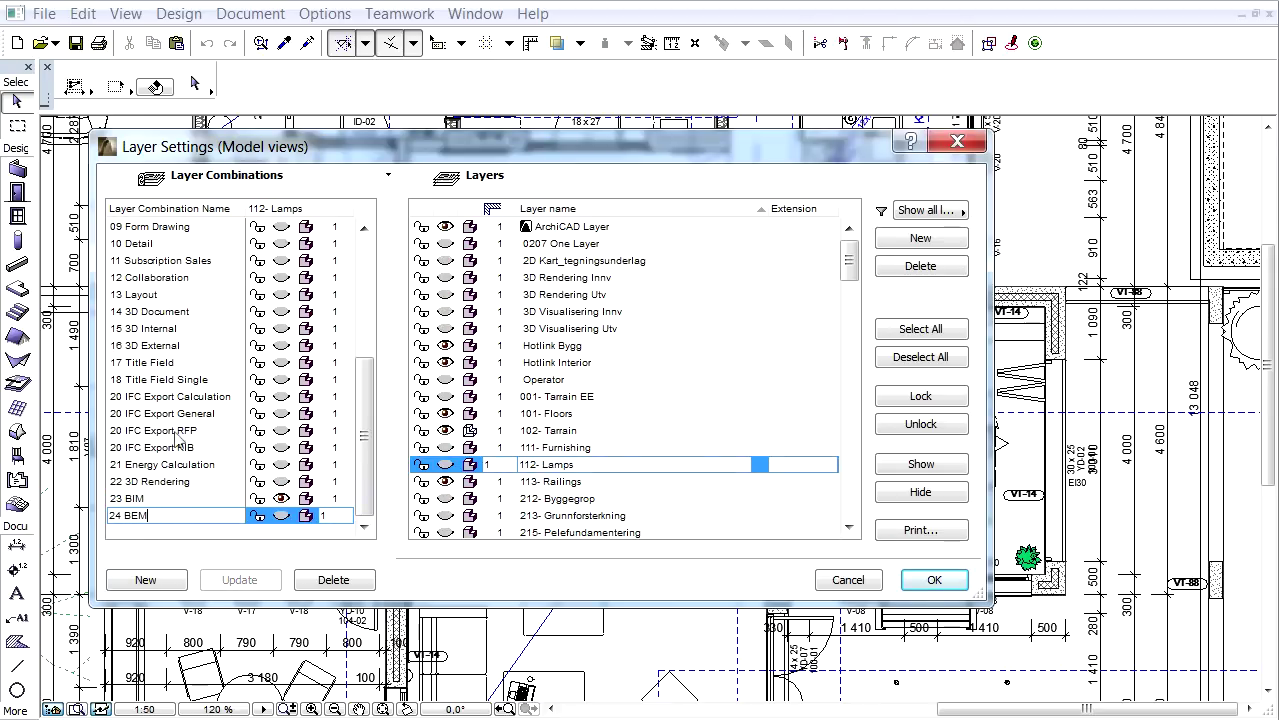
left_click(945, 583)
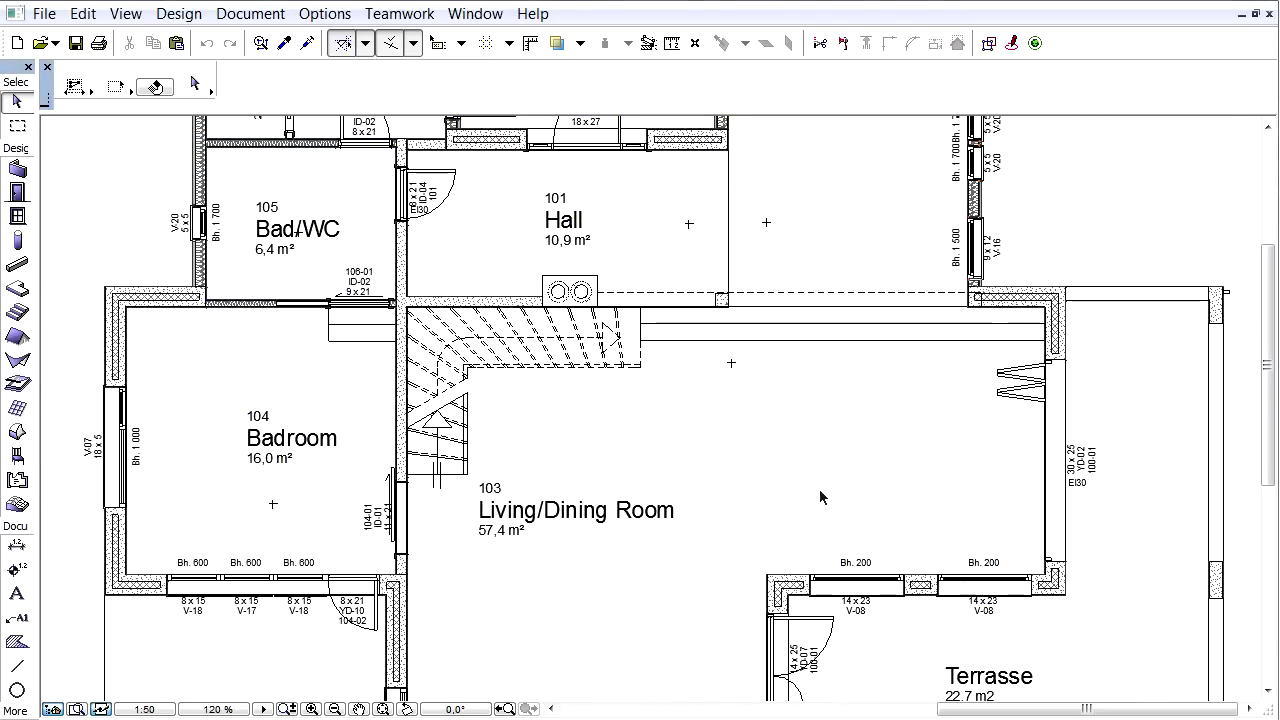
- Zoom out to the whole plan and open the Navigator View Map
scroll(764, 444, "down", 3)
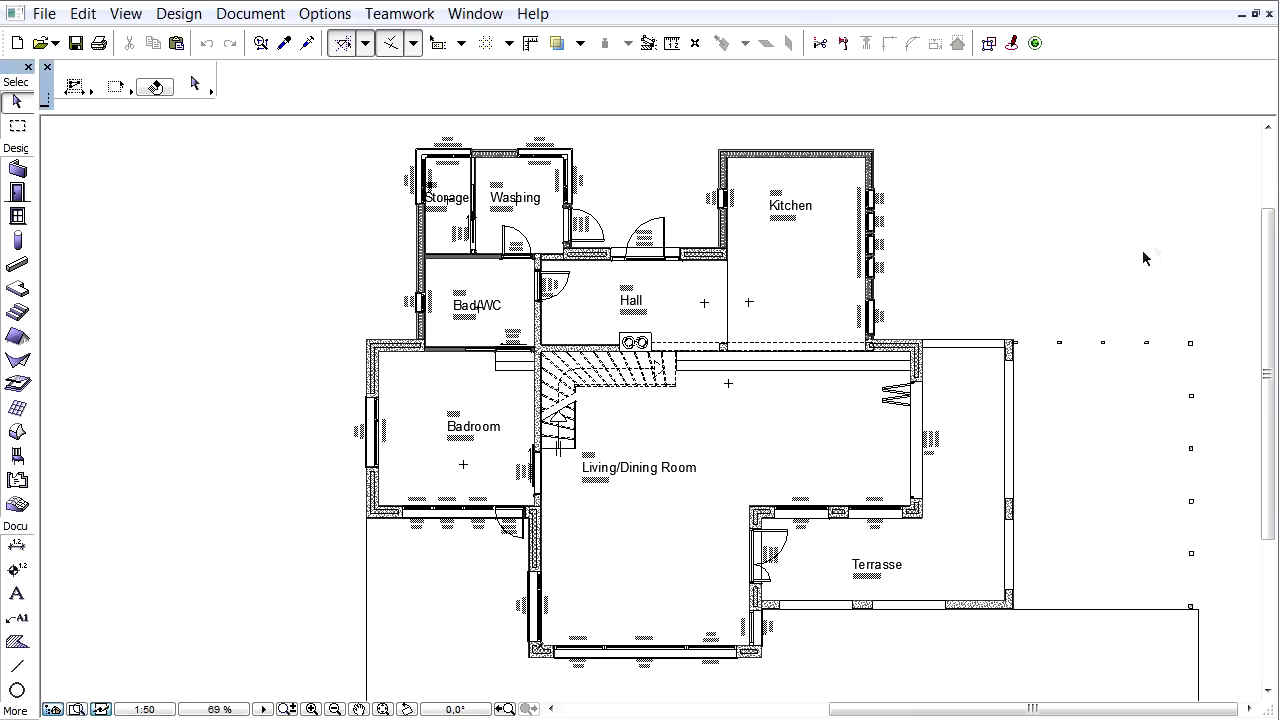
scroll(1143, 258, "down", 1)
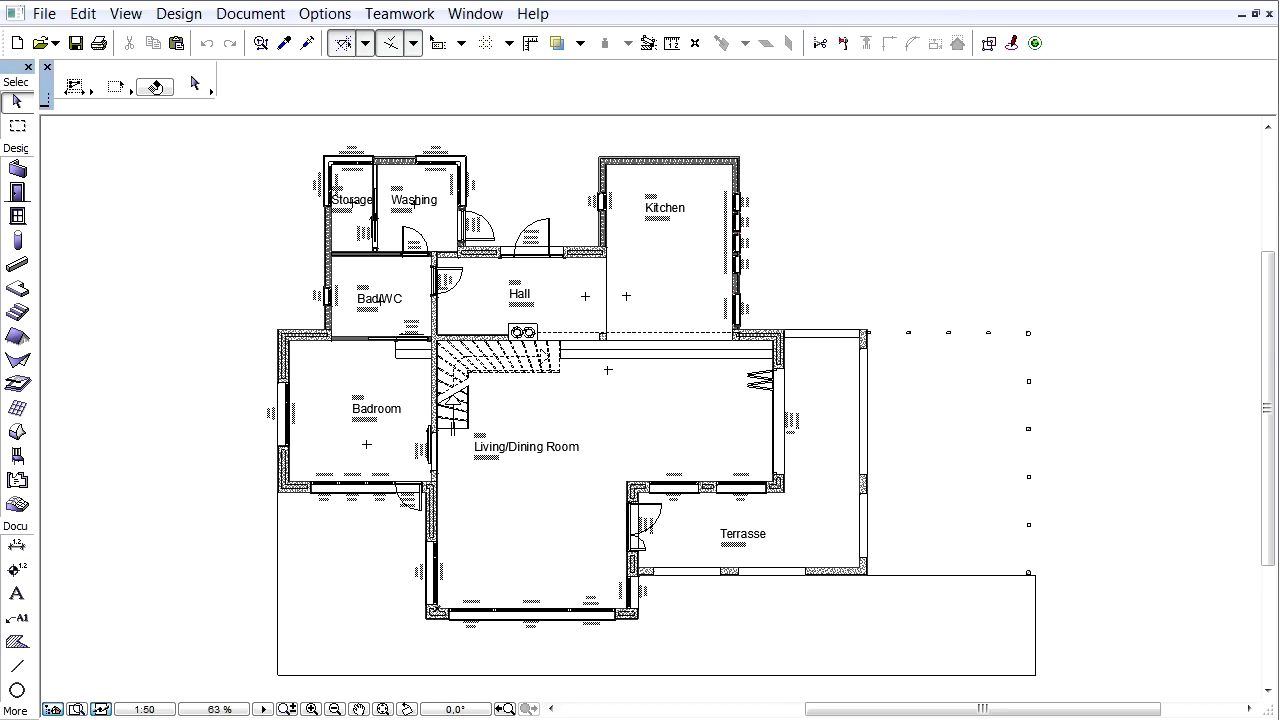
key("ctrl+alt+n")
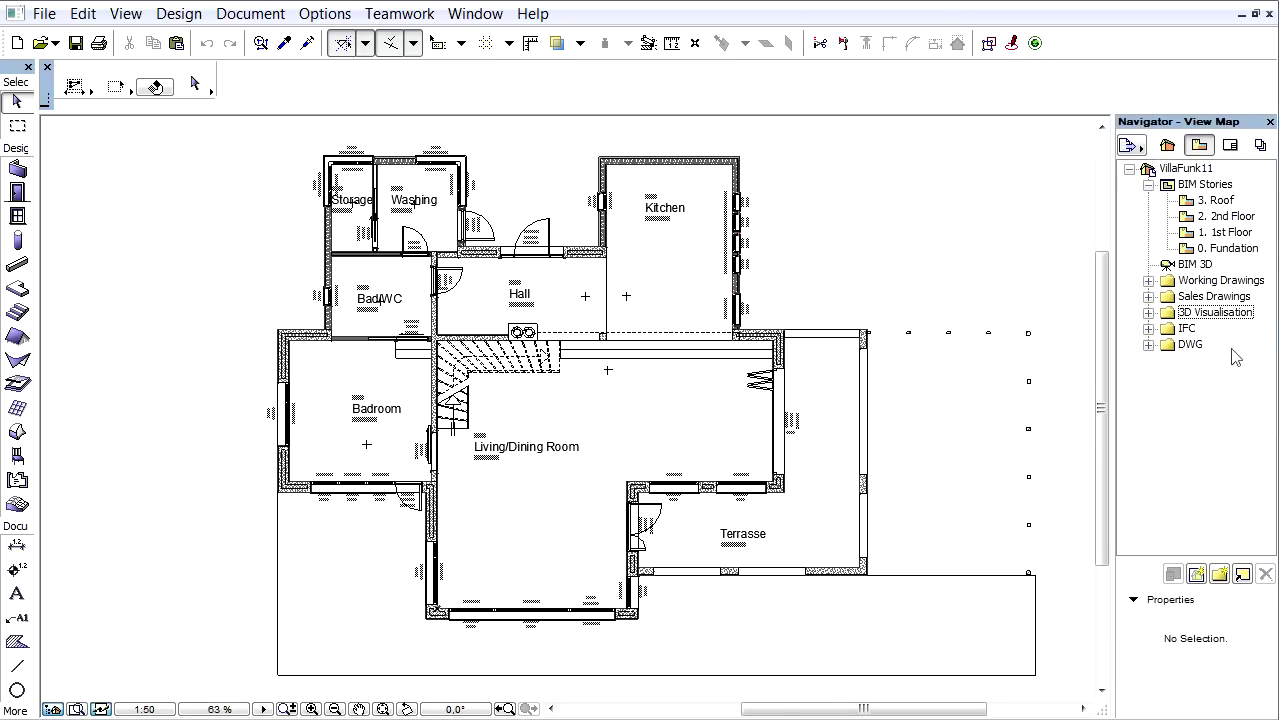
- Clone the Stories folder, naming it BEM Stories with the 24 BEM layer combination
left_click(1242, 574)
left_click(548, 195)
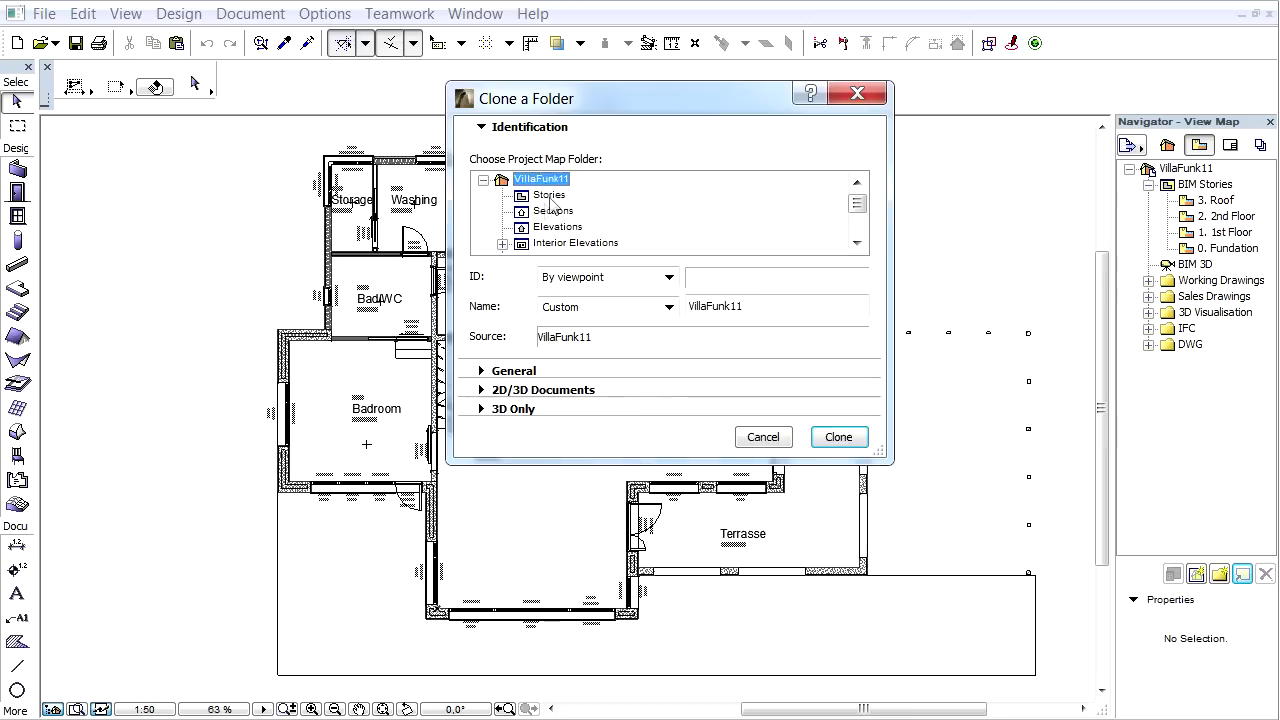
left_click(689, 304)
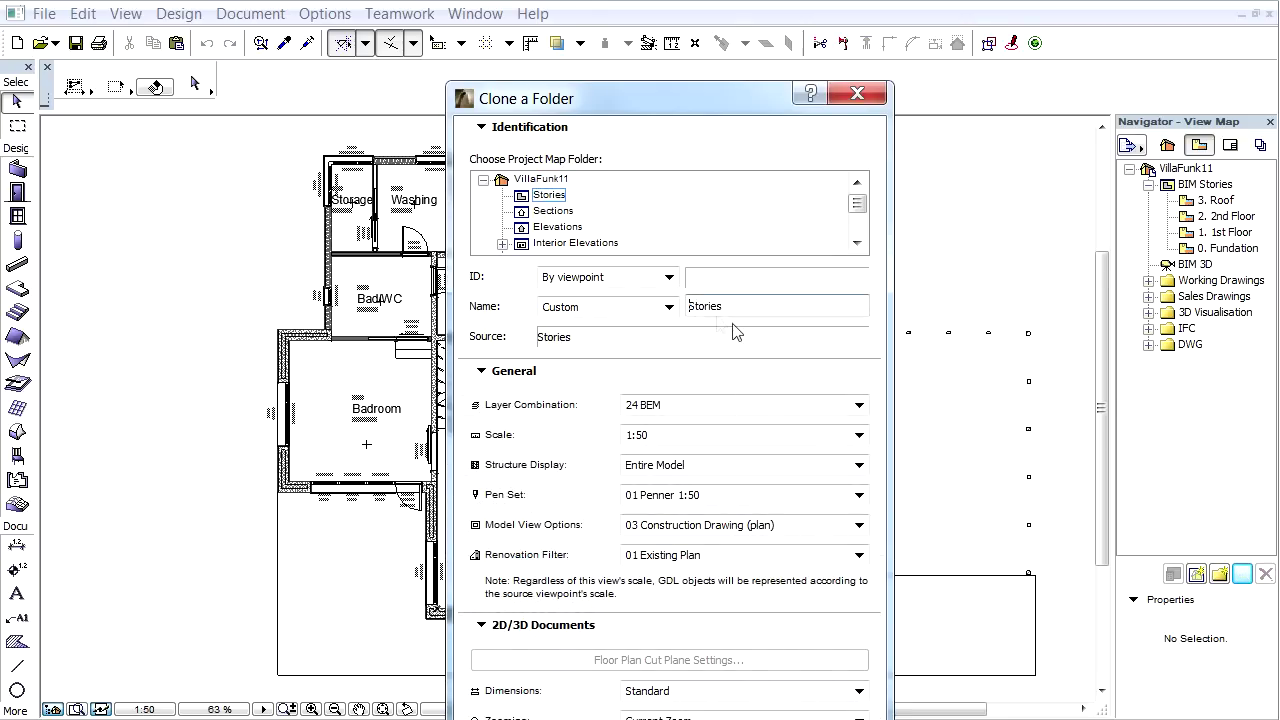
type("BEM")
left_click(789, 408)
left_click(790, 410)
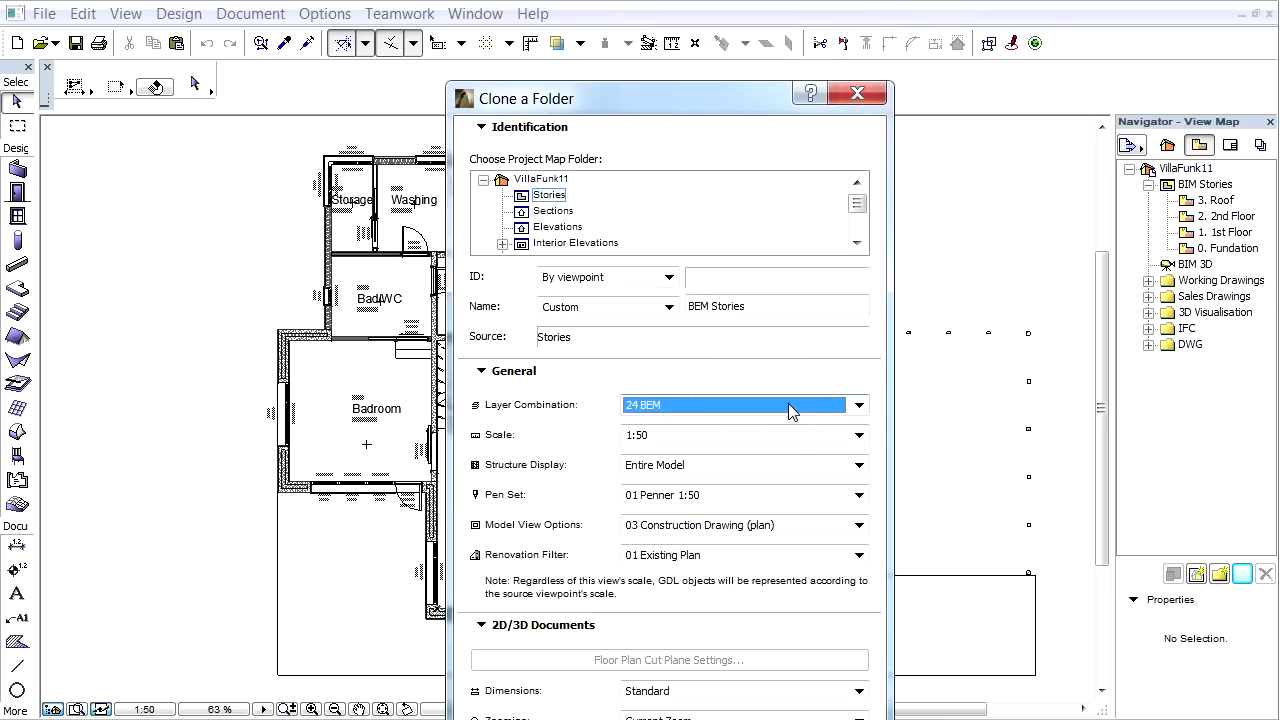
- Set the model view option to 02 Design Development (plan) and create the clone
left_click(755, 628)
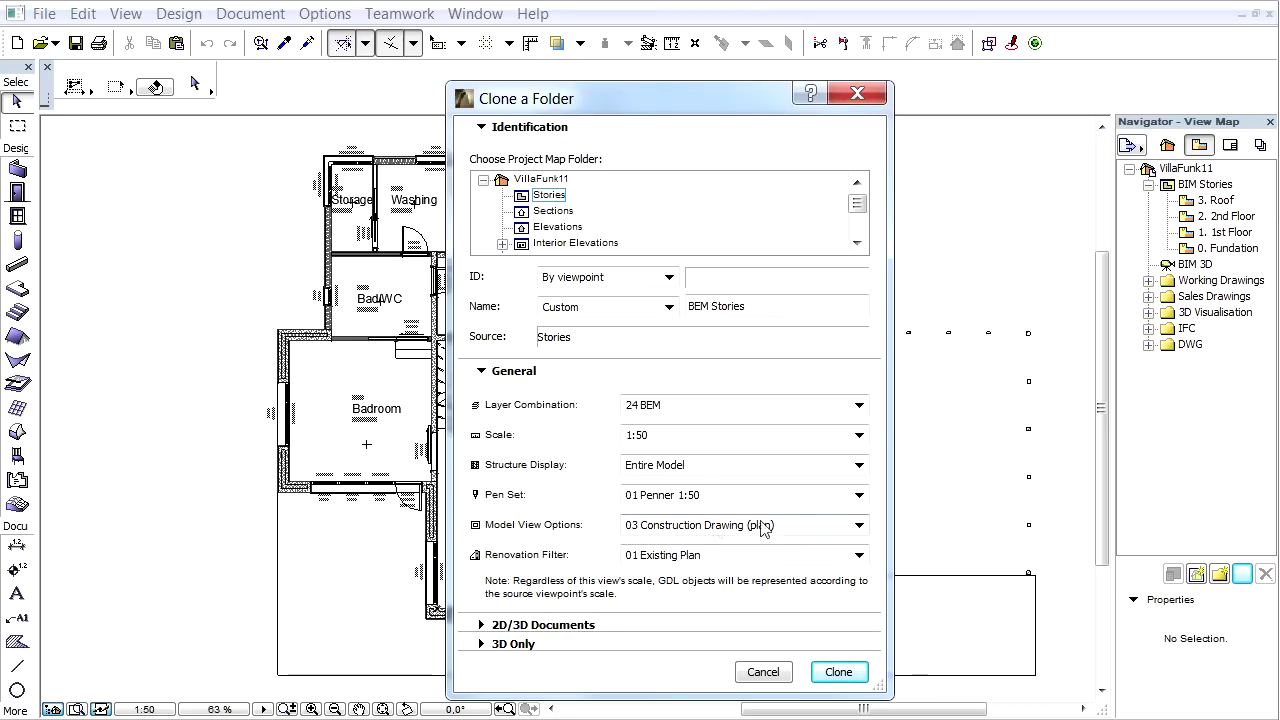
left_click(857, 525)
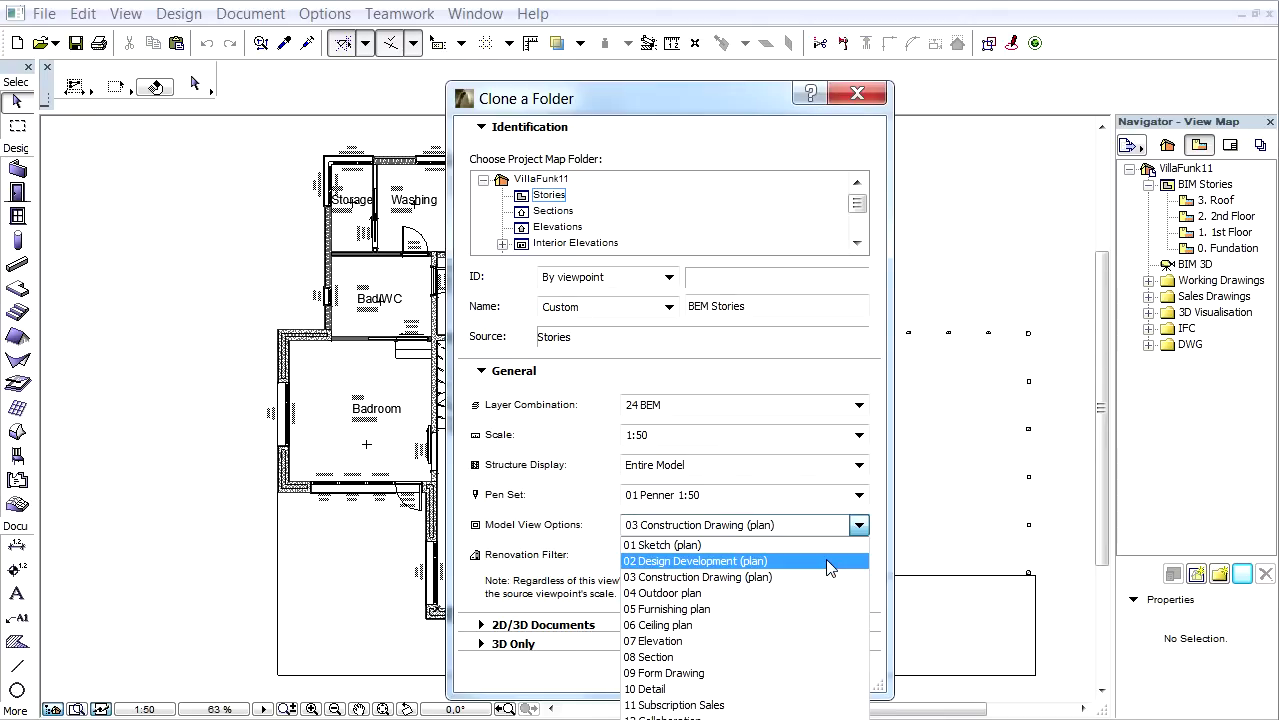
left_click(826, 561)
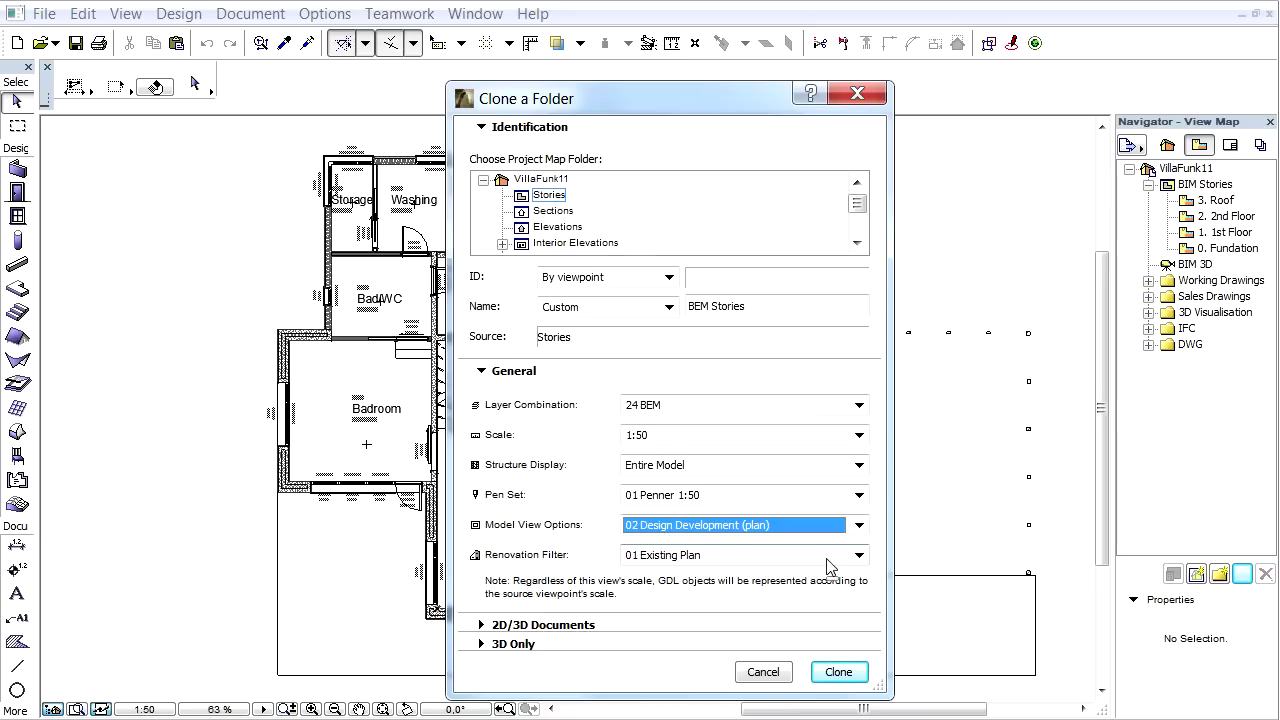
left_click(838, 672)
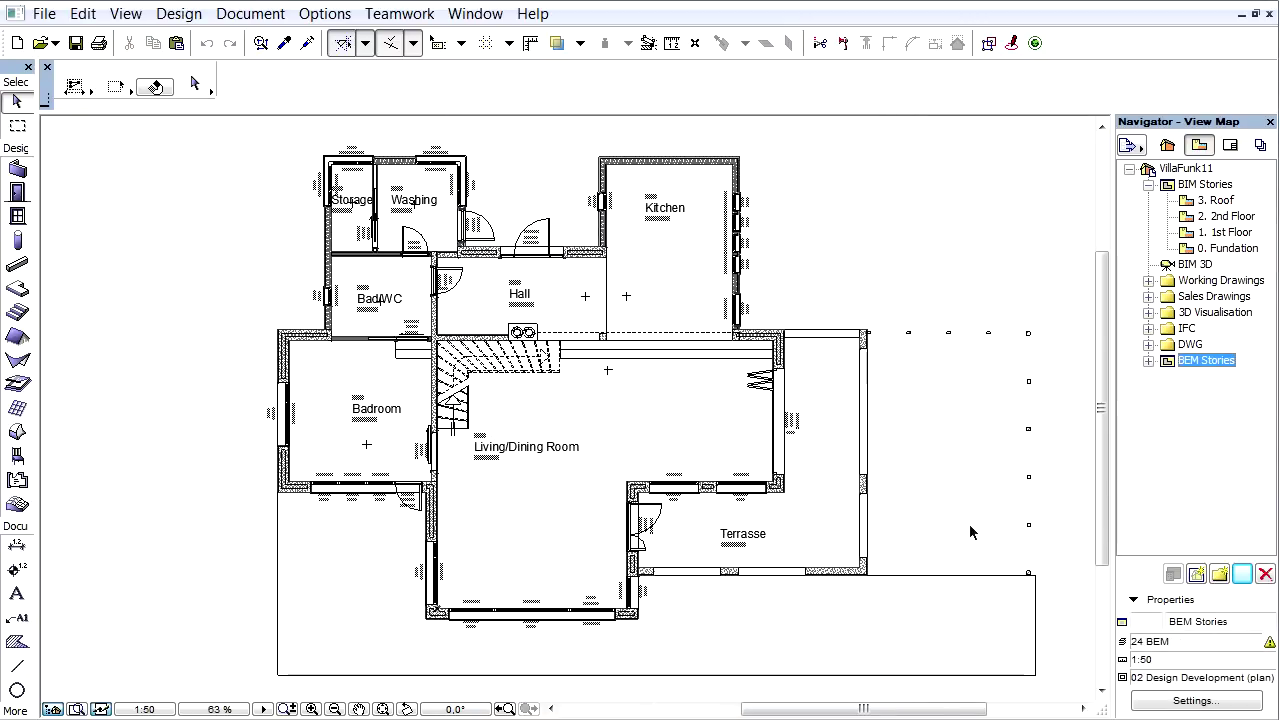
- Move BEM Stories beneath BIM Stories, expand it, and open the BIM and BEM 1st Floor plans
left_click_drag(1206, 362, 1228, 265)
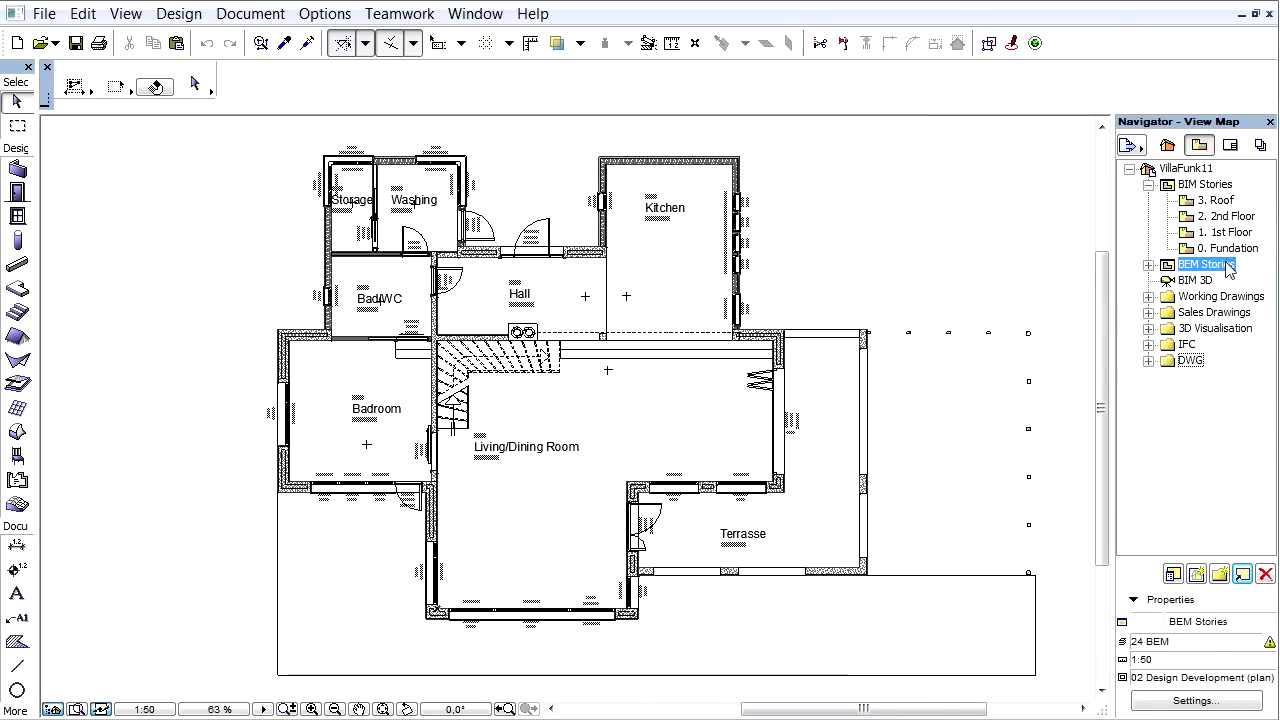
left_click(1148, 265)
double_click(1225, 232)
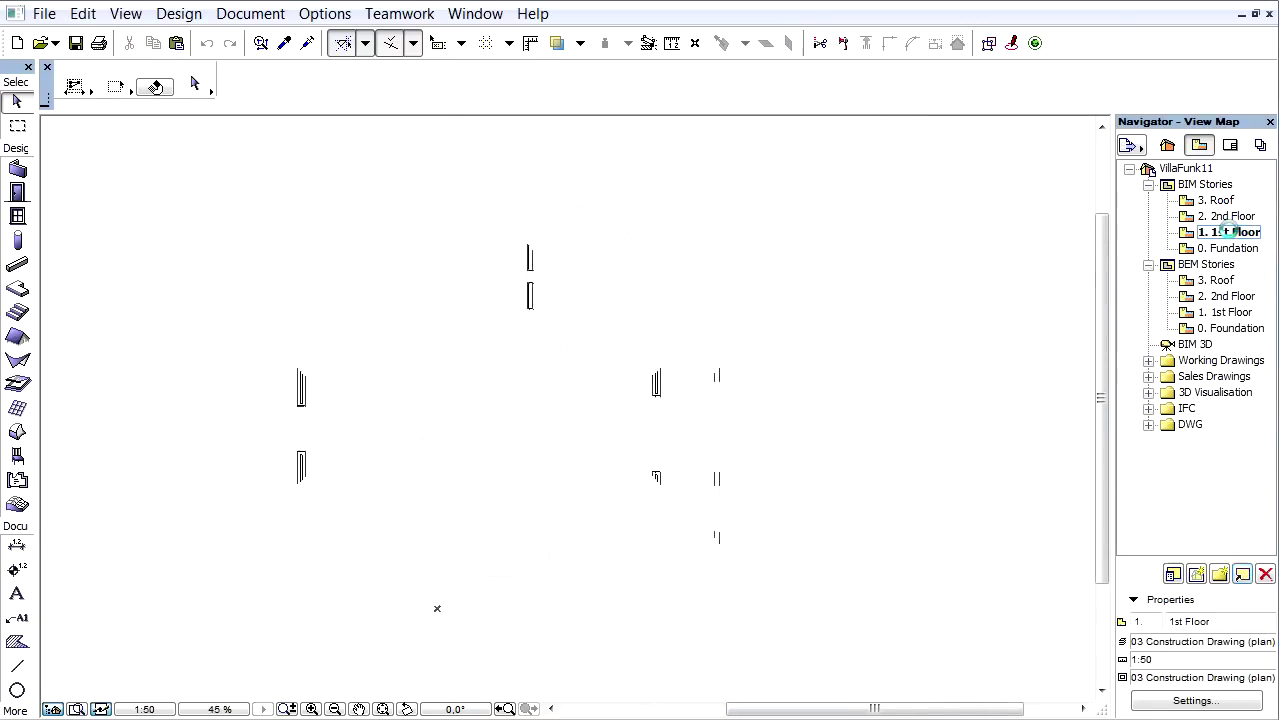
double_click(1228, 312)
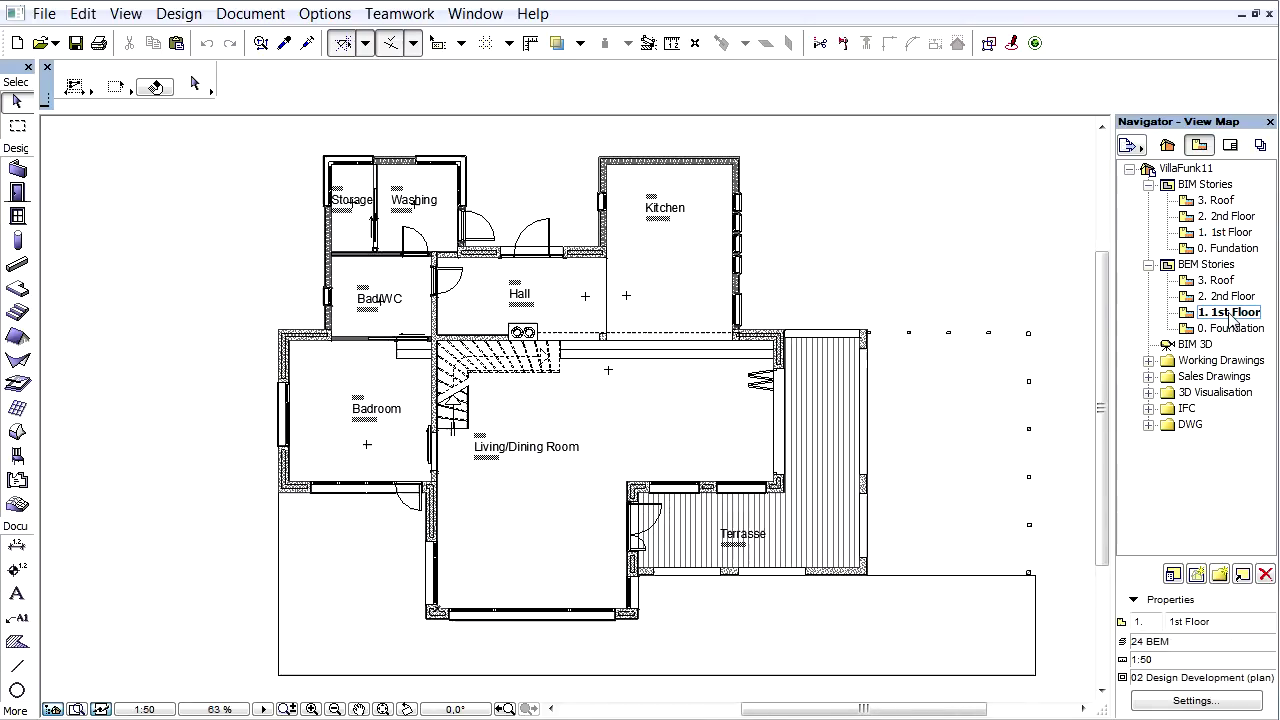
- Switch back and forth between the BIM and BEM 1st Floor plans, then select BIM 3D
double_click(1236, 233)
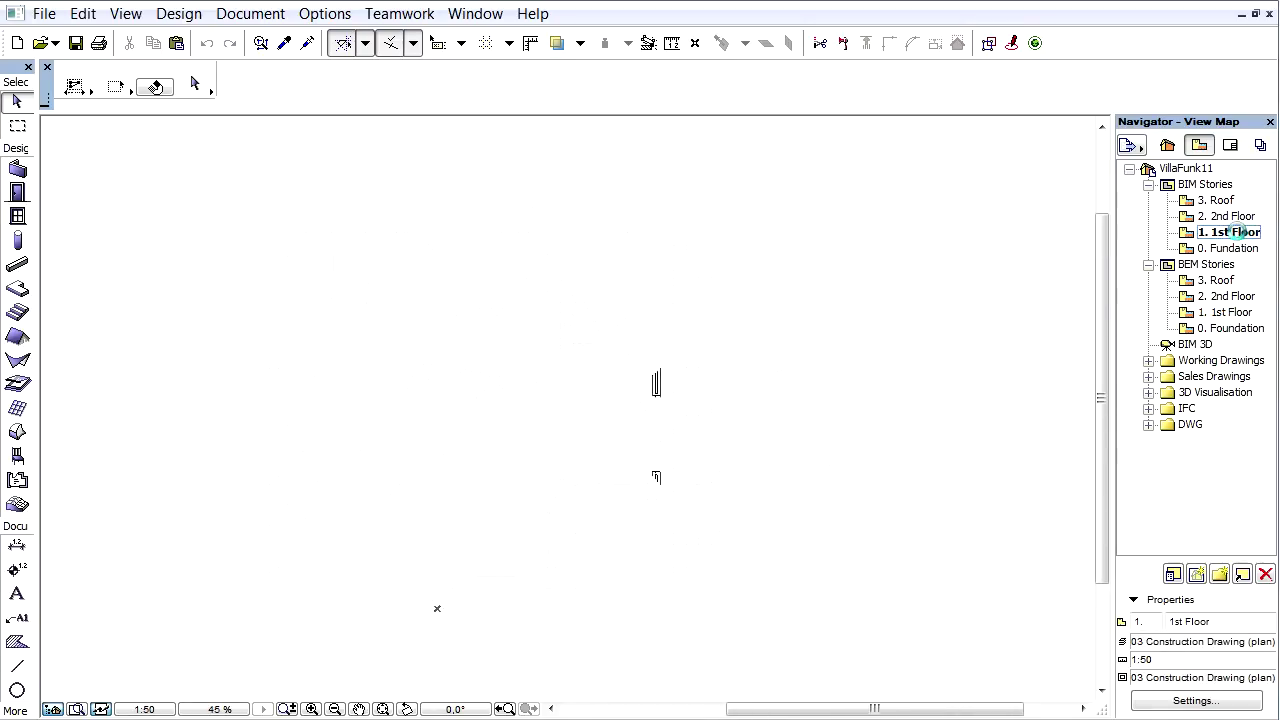
double_click(1228, 312)
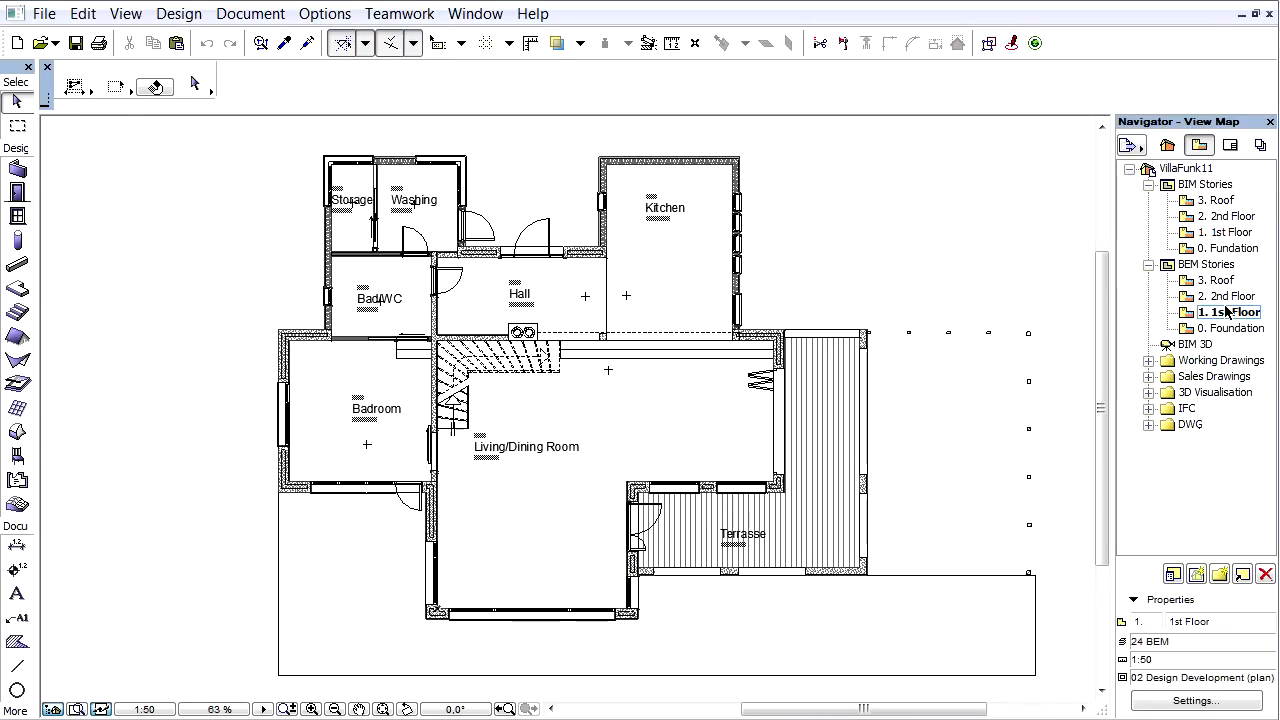
double_click(1238, 234)
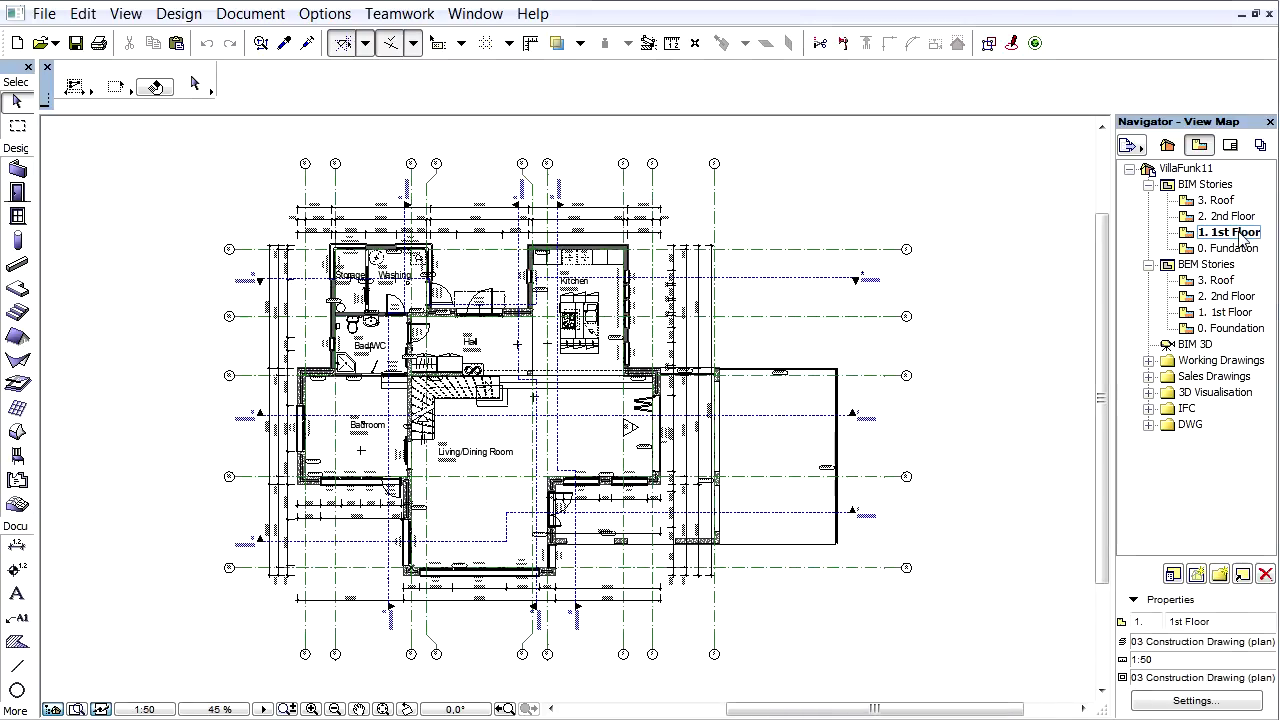
double_click(1228, 313)
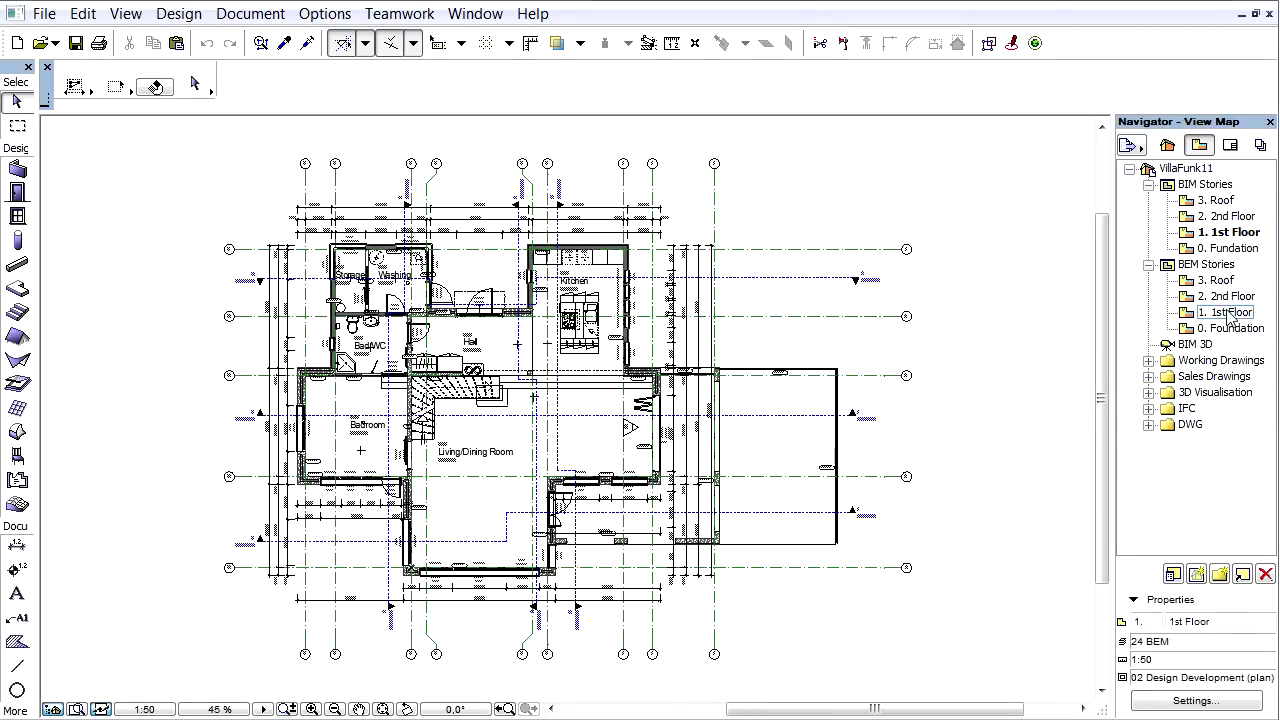
left_click(1214, 346)
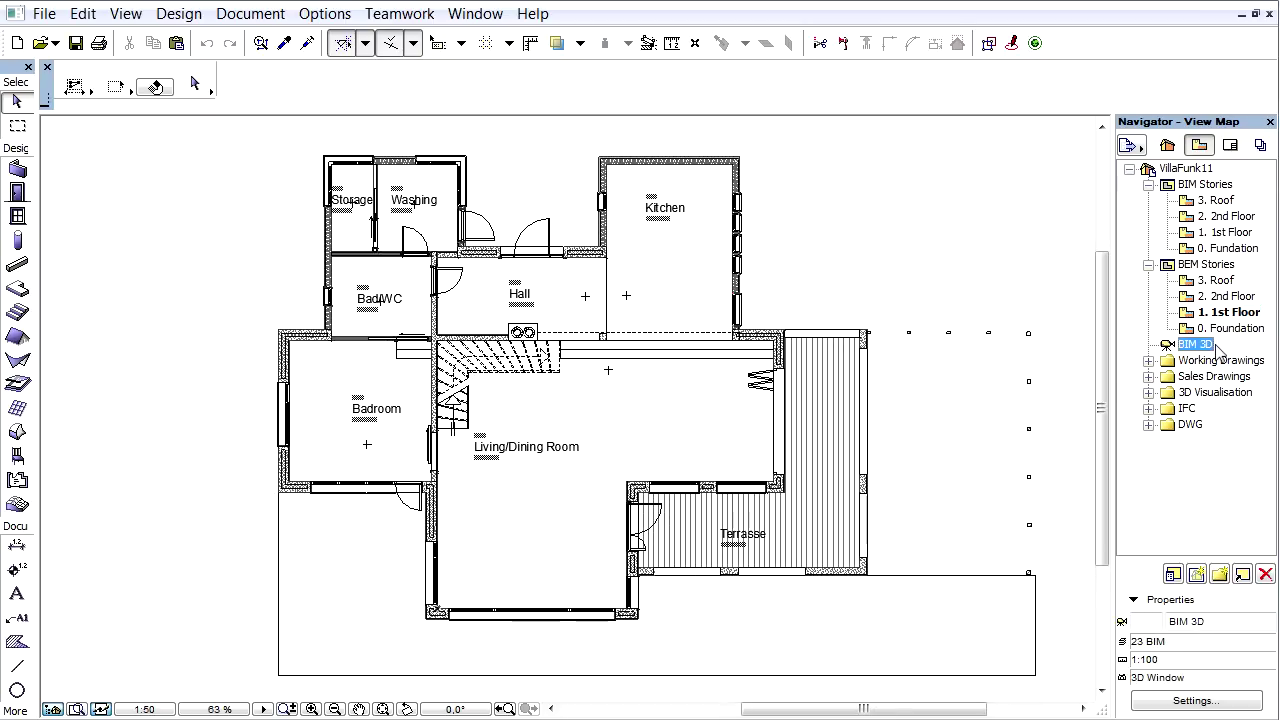
- Open the BIM 3D view and Ctrl-drag it to create BIM 3D (1) below it
double_click(1208, 346)
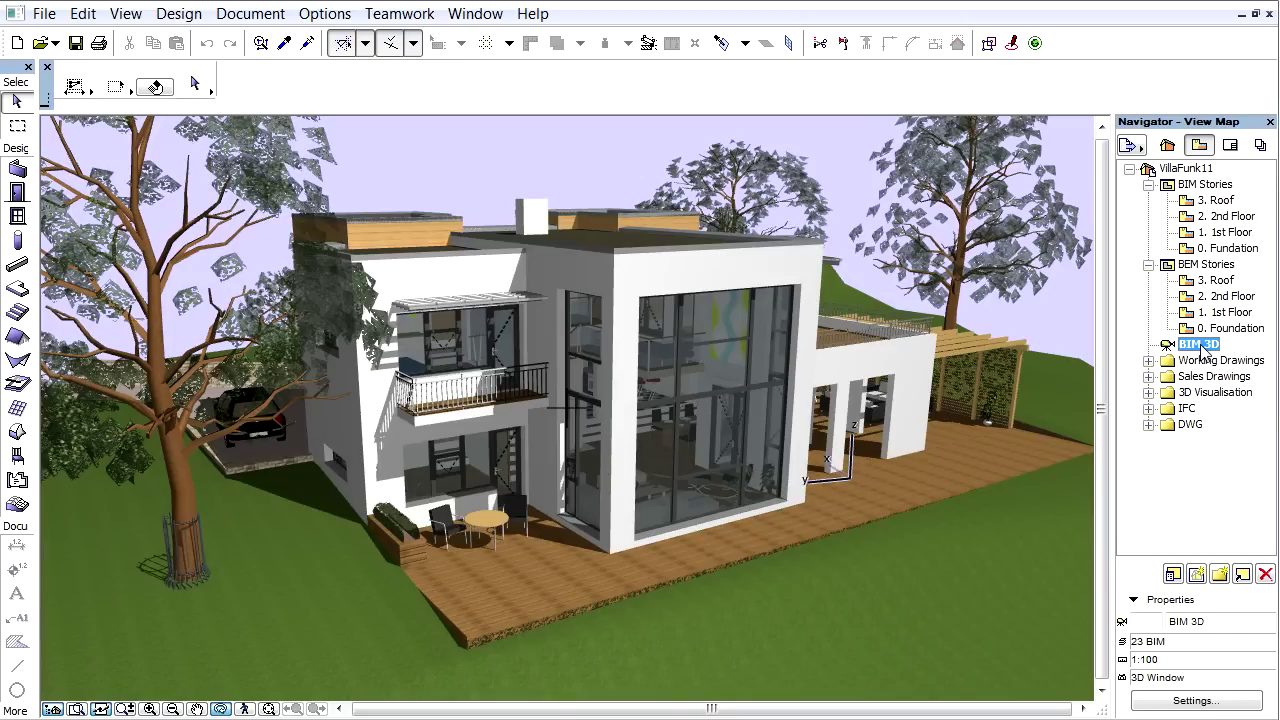
left_click_drag(1203, 348, 1205, 368)
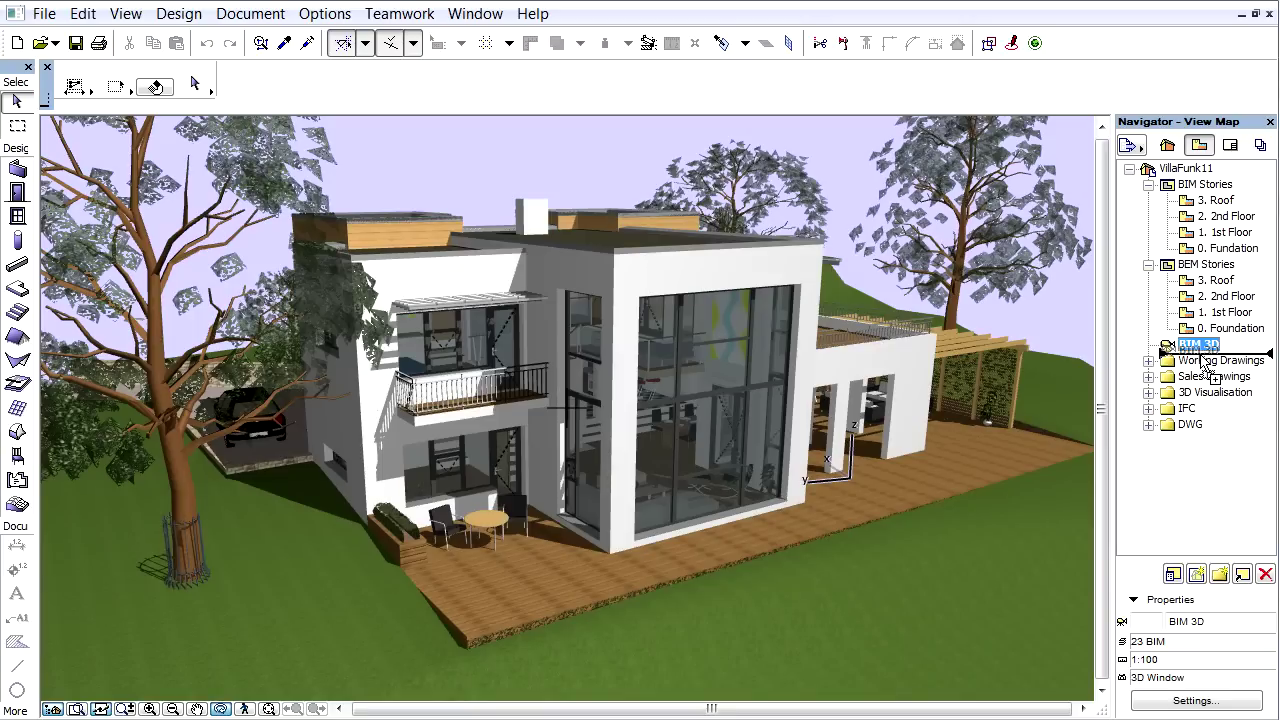
left_click_drag(1203, 358, 1205, 362)
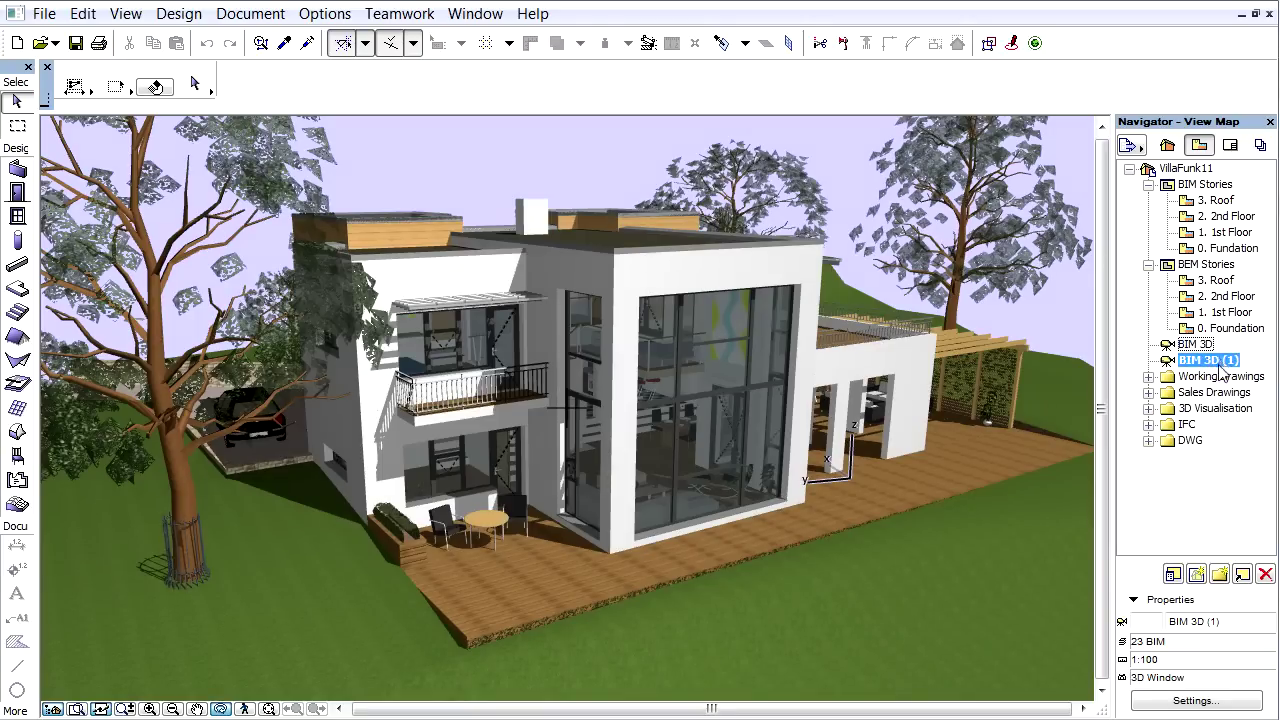
- Rename the BIM 3D (1) view to BEM 3D and set its layer combination to 24 BEM
left_click(1216, 702)
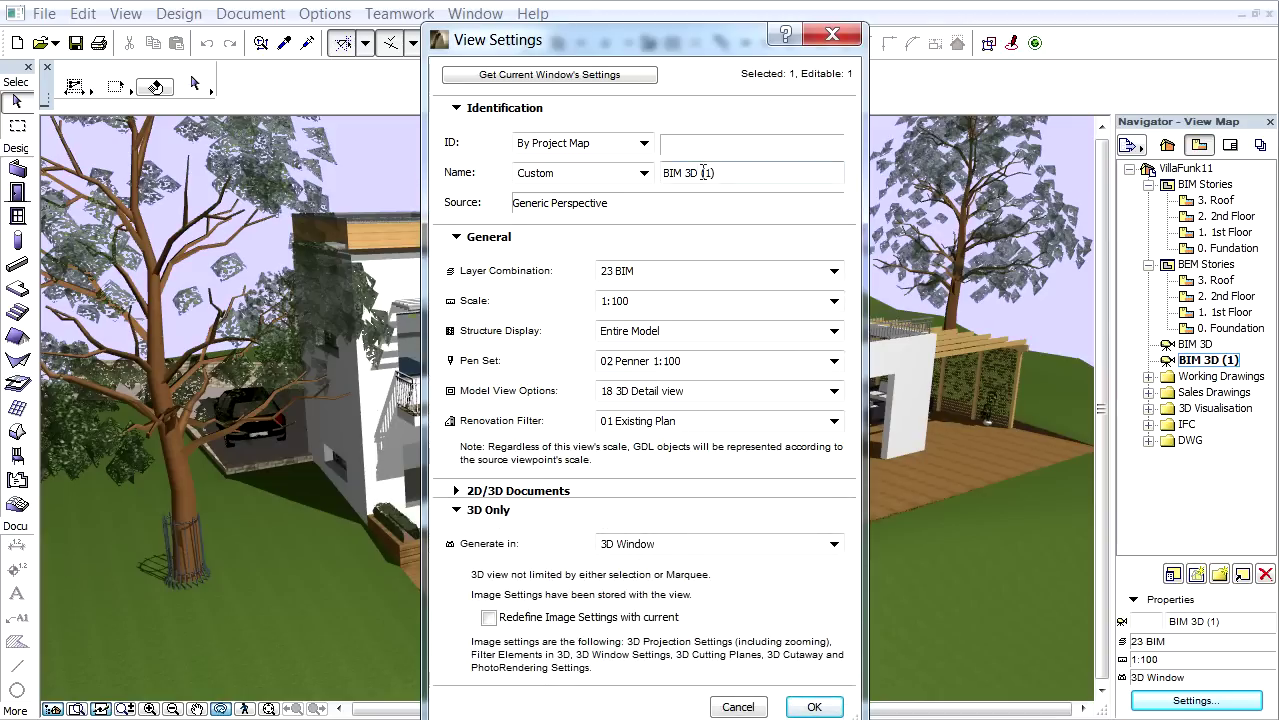
left_click_drag(689, 172, 721, 172)
type("D")
left_click(667, 173)
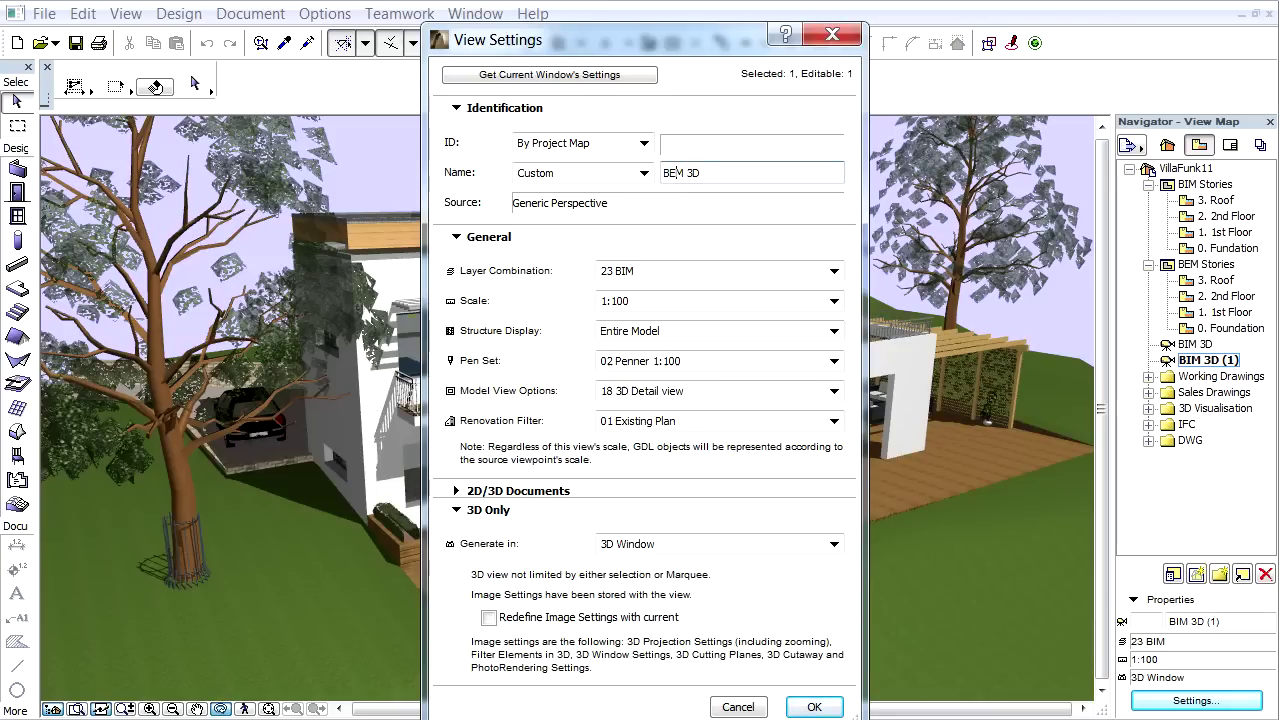
left_click(672, 271)
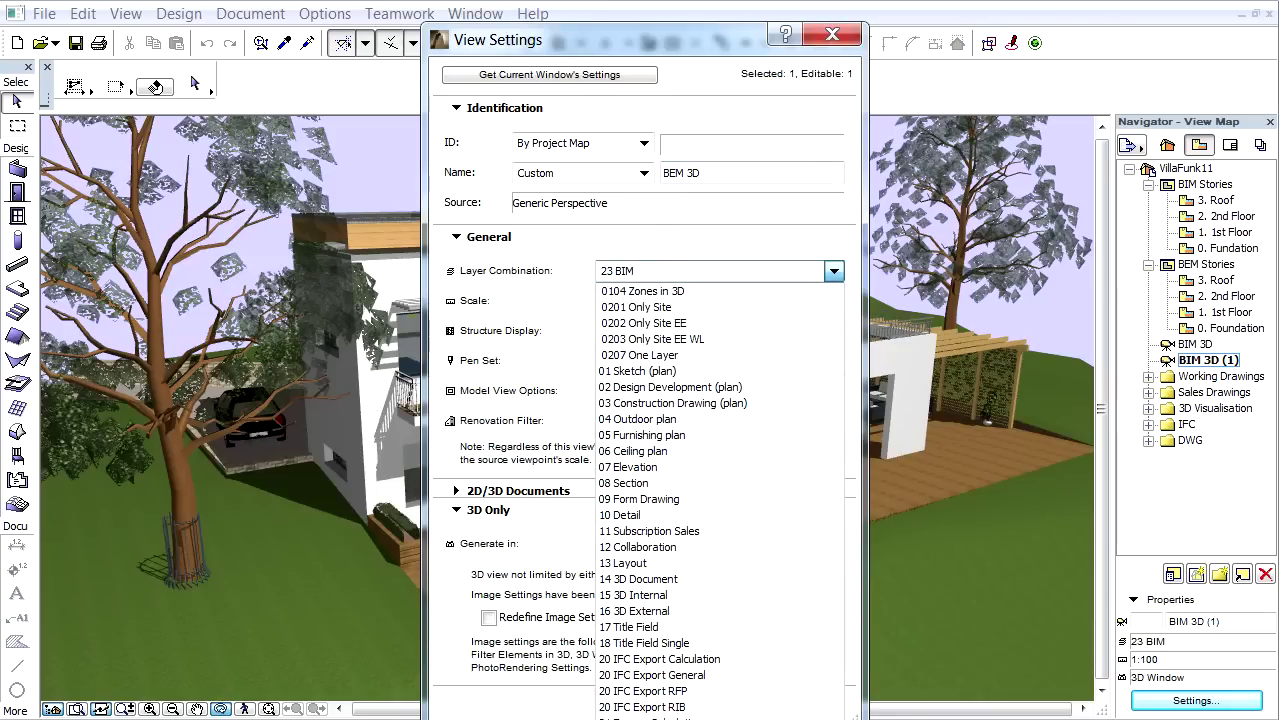
left_click(700, 691)
left_click(814, 707)
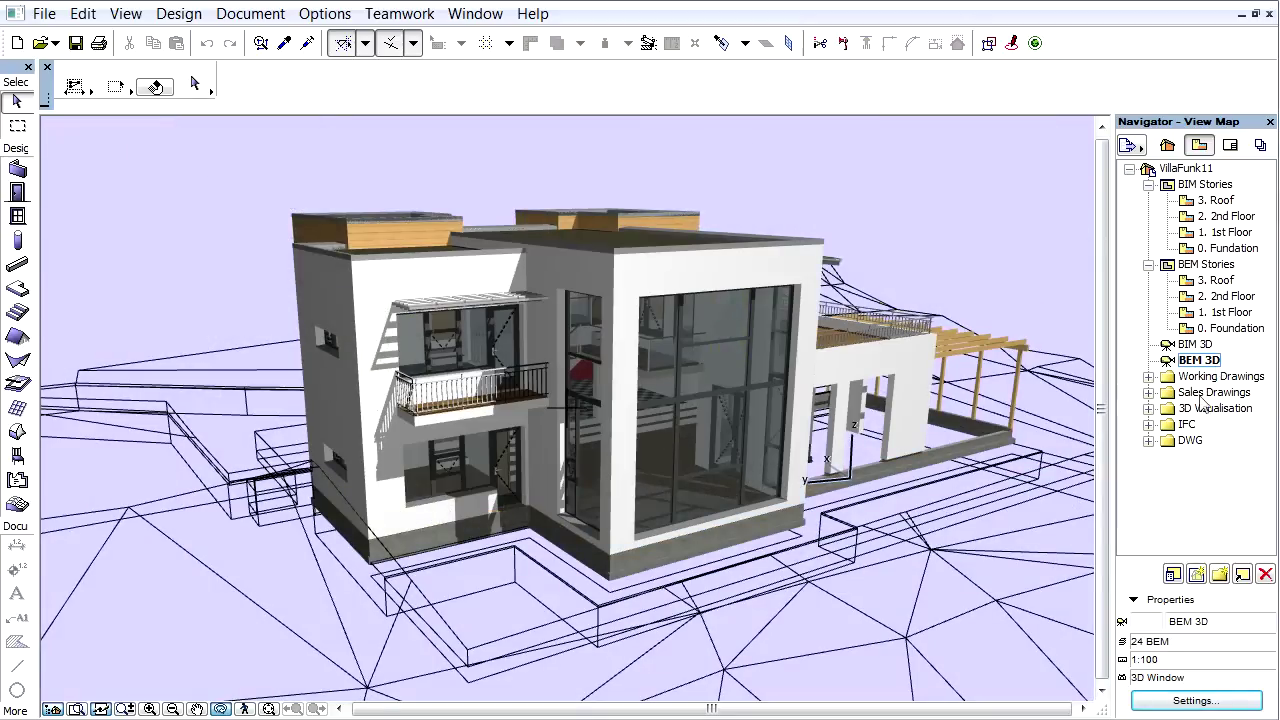
- Alternate between the BIM 3D and BEM 3D views, ending on BEM 3D
left_click(1205, 345)
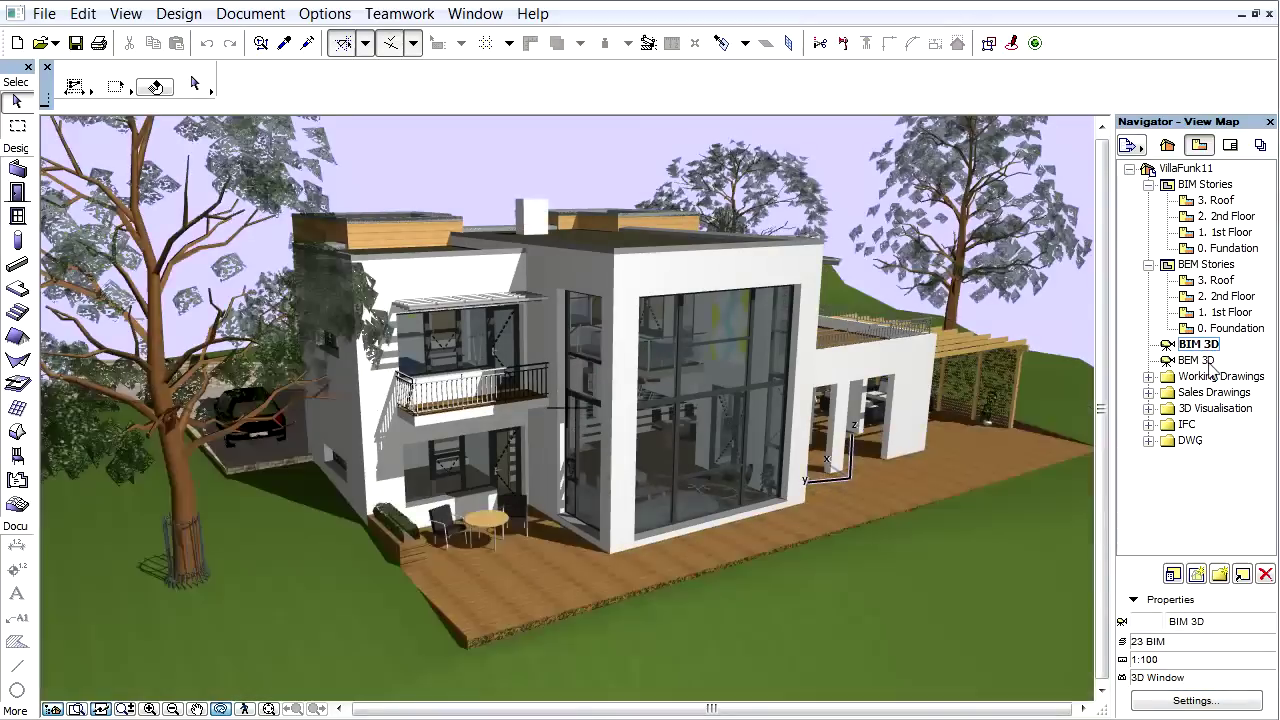
left_click(1204, 360)
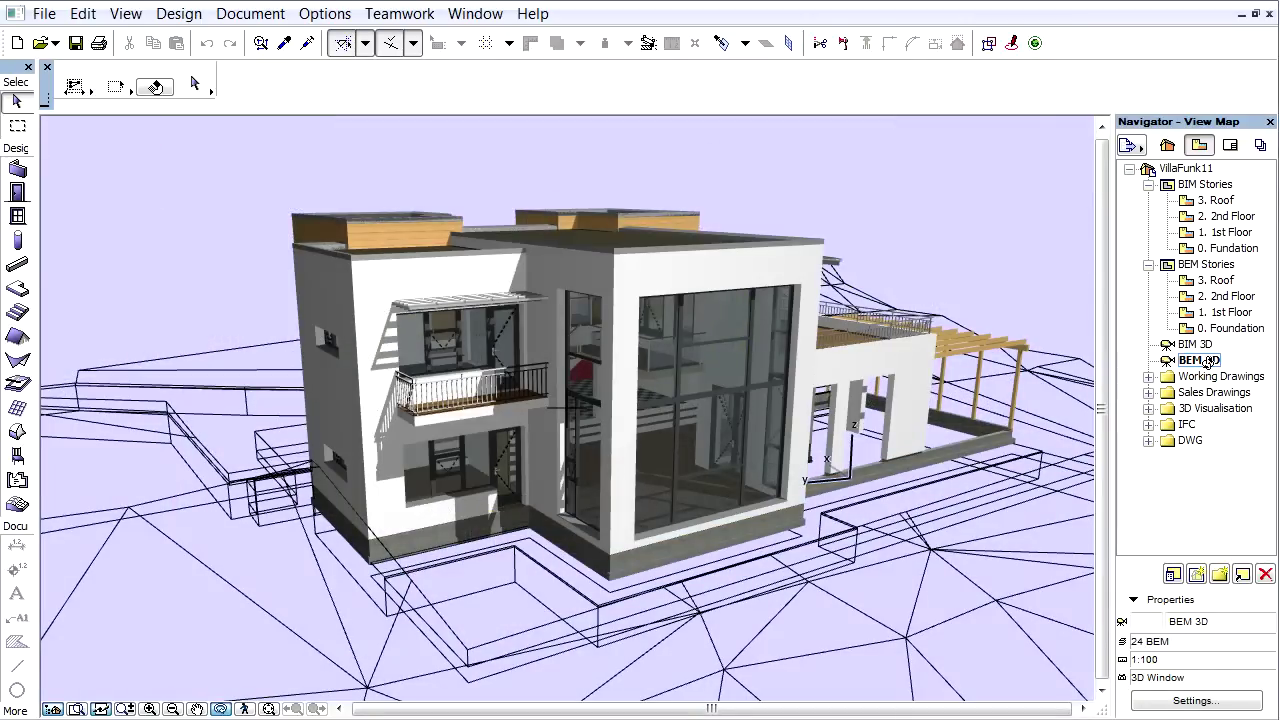
left_click(1205, 346)
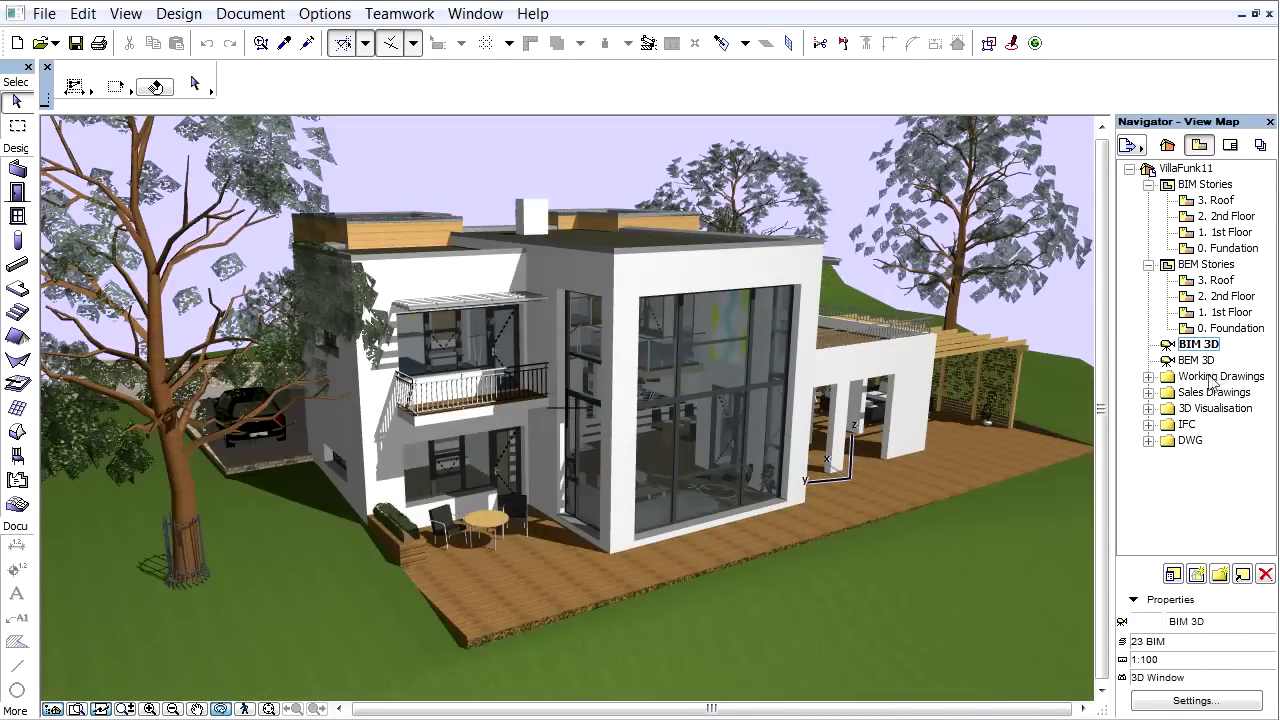
left_click(1212, 362)
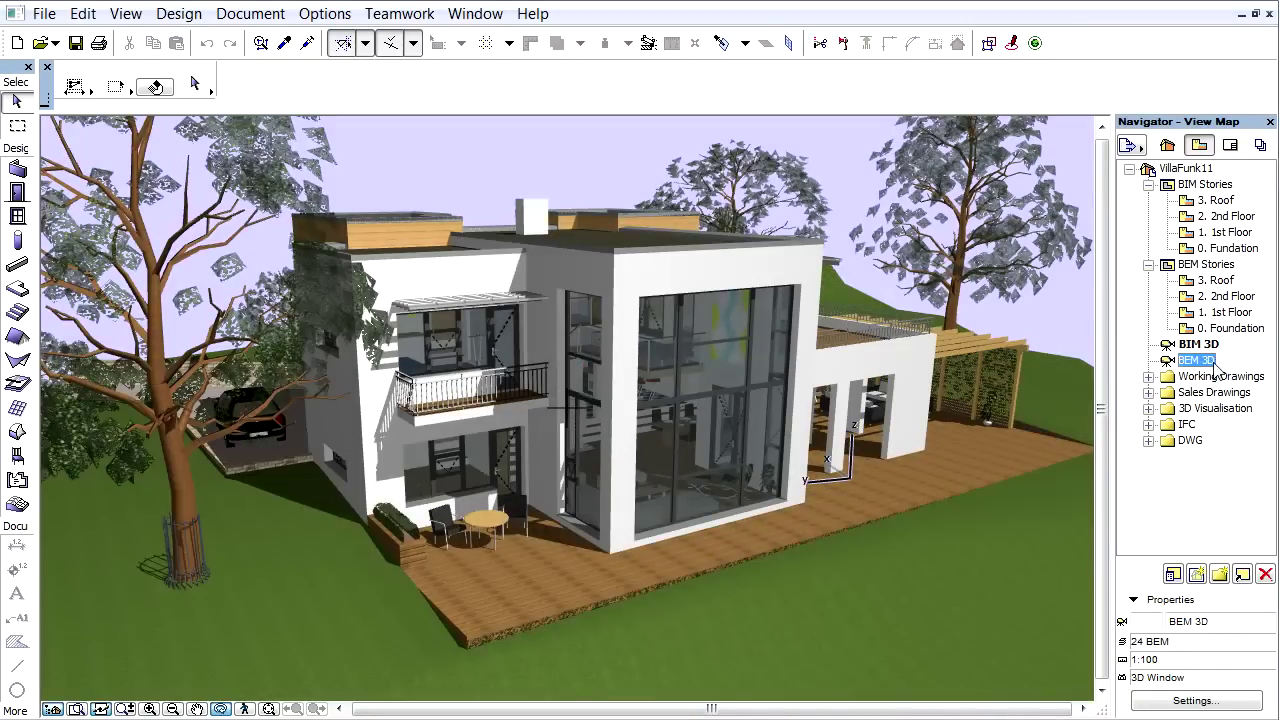